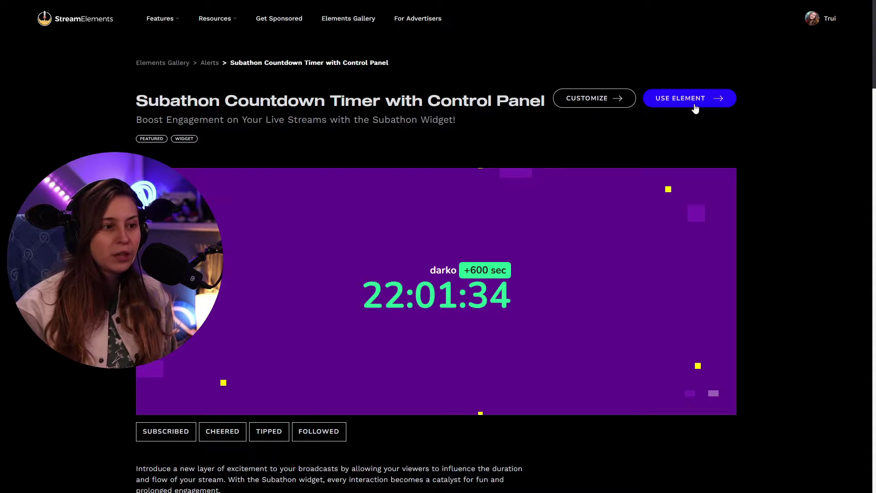
# - Open the Subathon countdown timer for customization and expand its Subscribed, Cheered and Tipped events
pyautogui.click(592, 102)
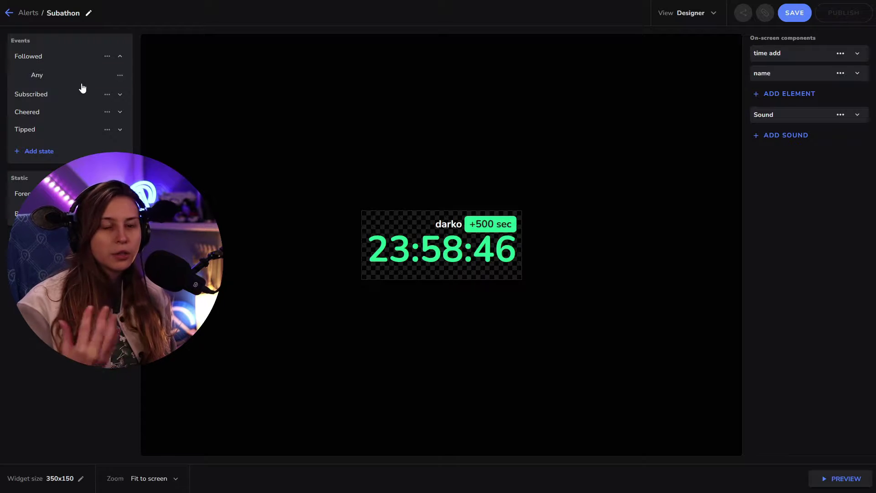
pyautogui.click(65, 97)
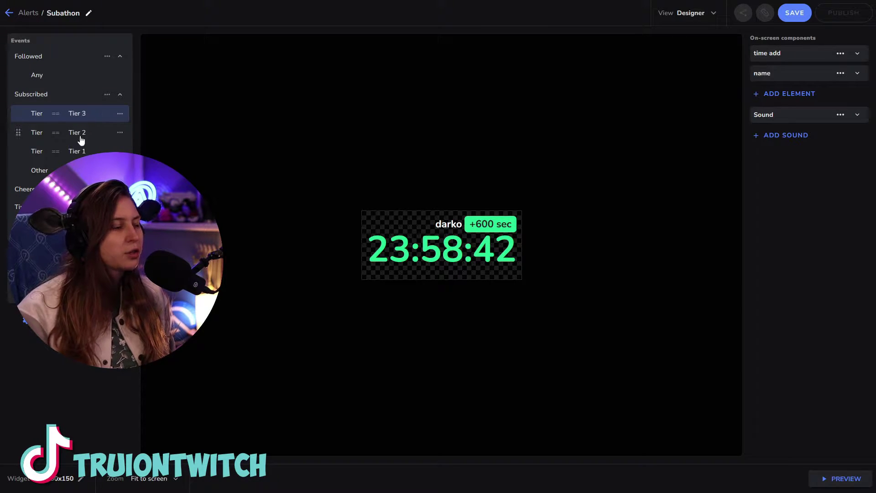
pyautogui.click(68, 189)
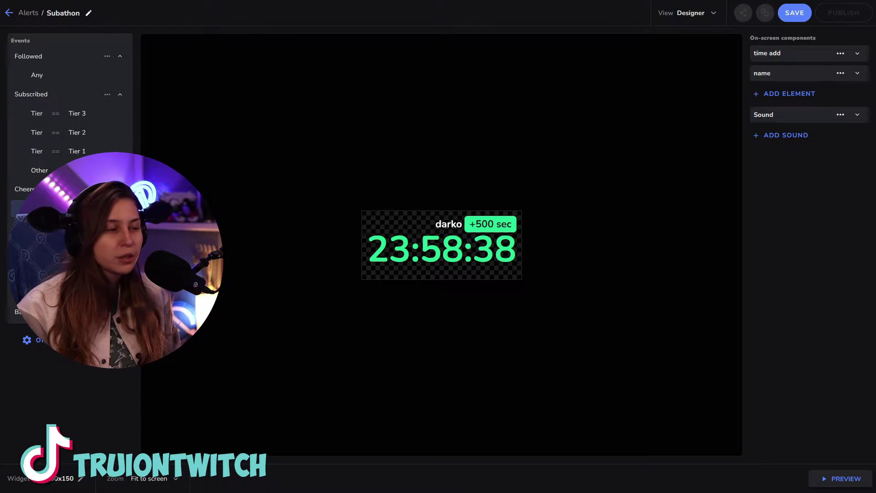
pyautogui.click(45, 274)
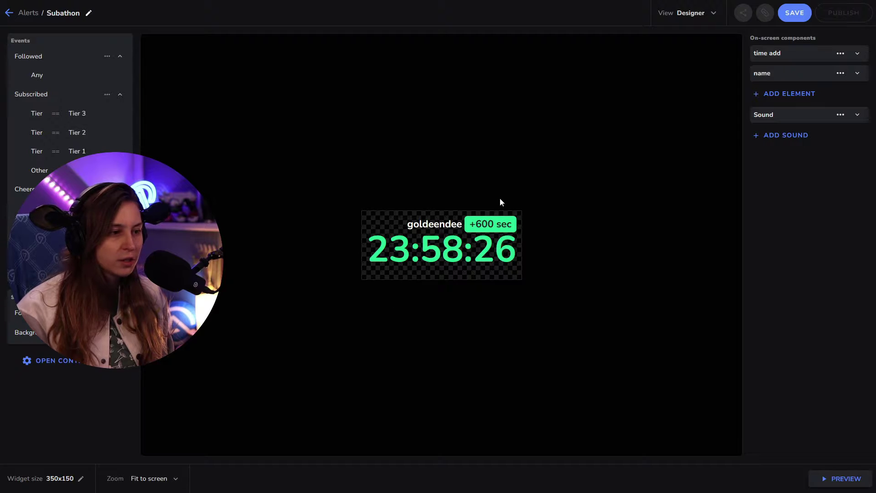
# - Review the time add component of the Tipped event and preview the Drum Loop and Pixel Tune sounds
pyautogui.click(857, 54)
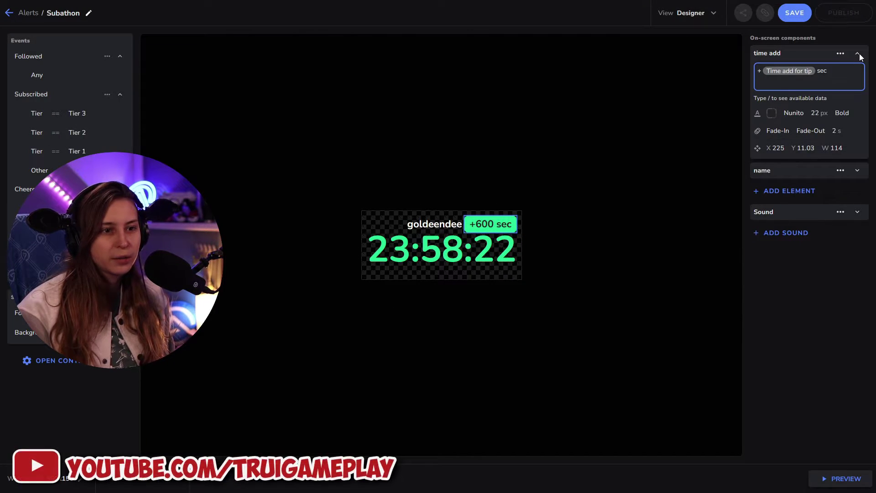
pyautogui.click(858, 54)
pyautogui.click(861, 117)
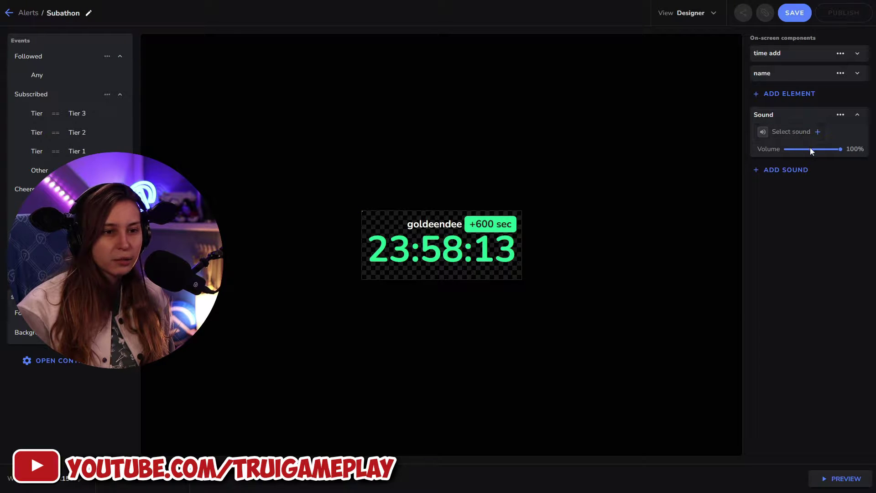
pyautogui.click(807, 132)
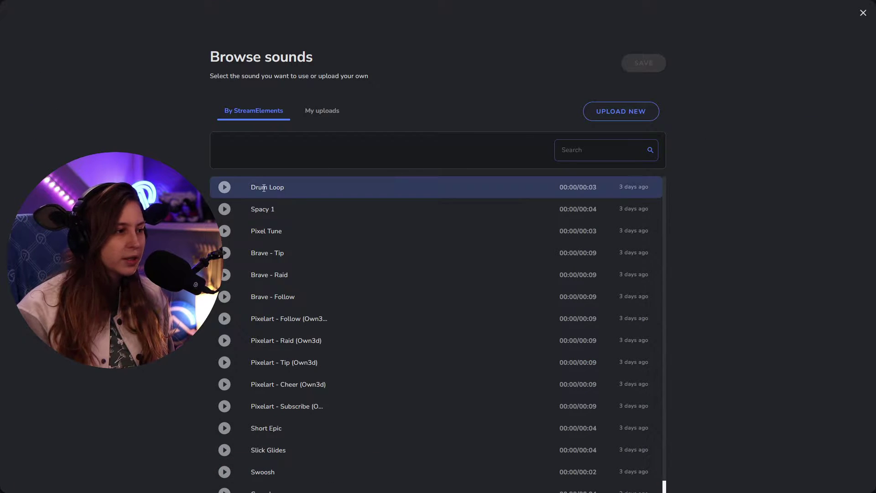
pyautogui.click(224, 188)
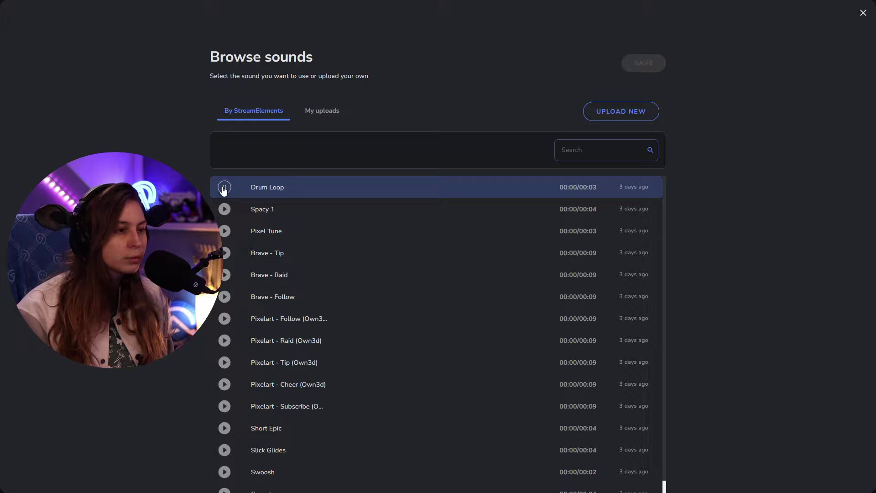
pyautogui.click(227, 235)
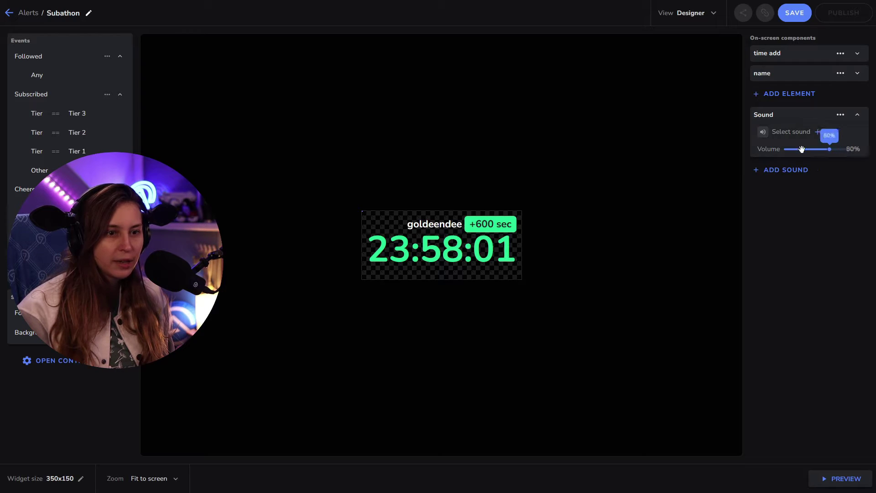
# - Lower the Tipped alert's sound volume to 0%
pyautogui.moveTo(828, 150); pyautogui.dragTo(799, 149)
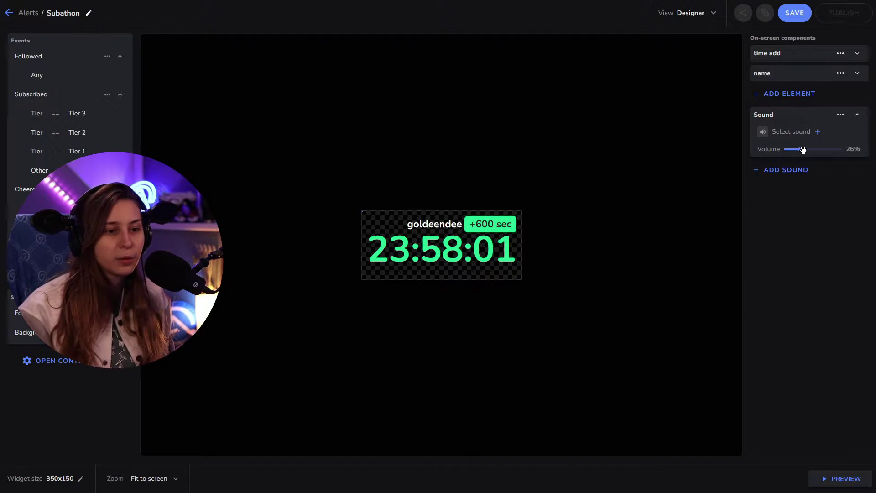
pyautogui.moveTo(778, 151); pyautogui.dragTo(772, 148)
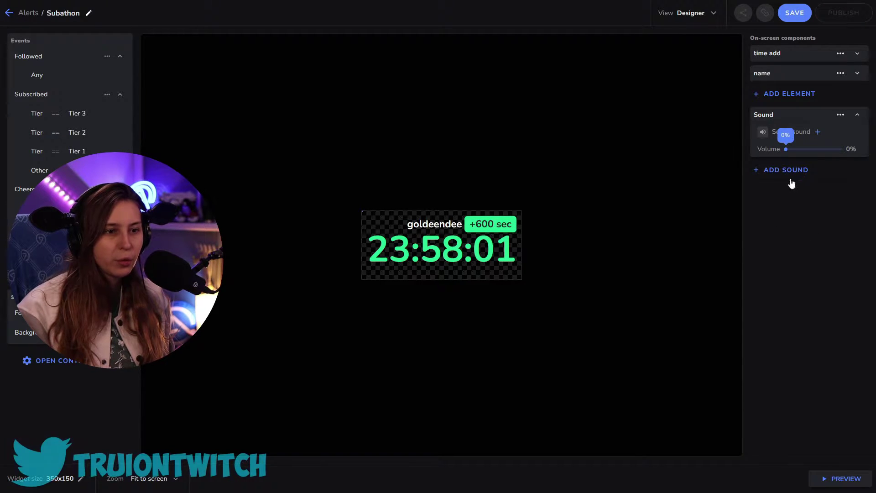
# - Open the text properties of the name component
pyautogui.click(799, 47)
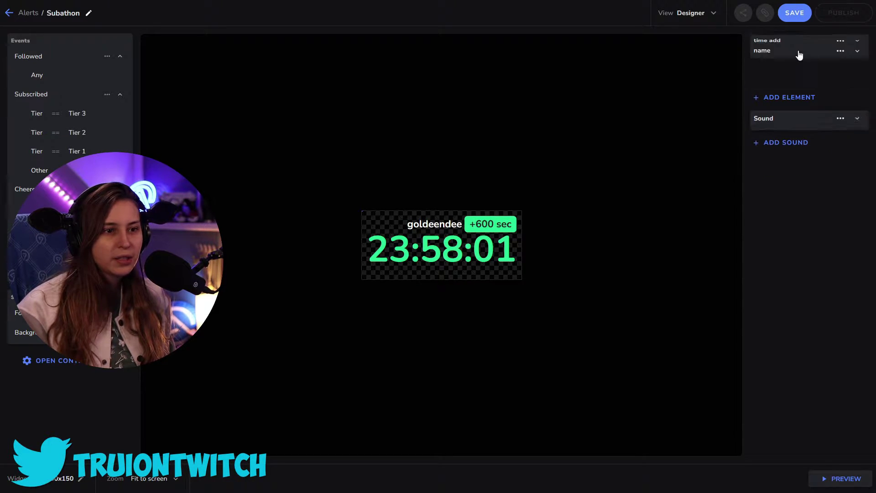
pyautogui.click(797, 77)
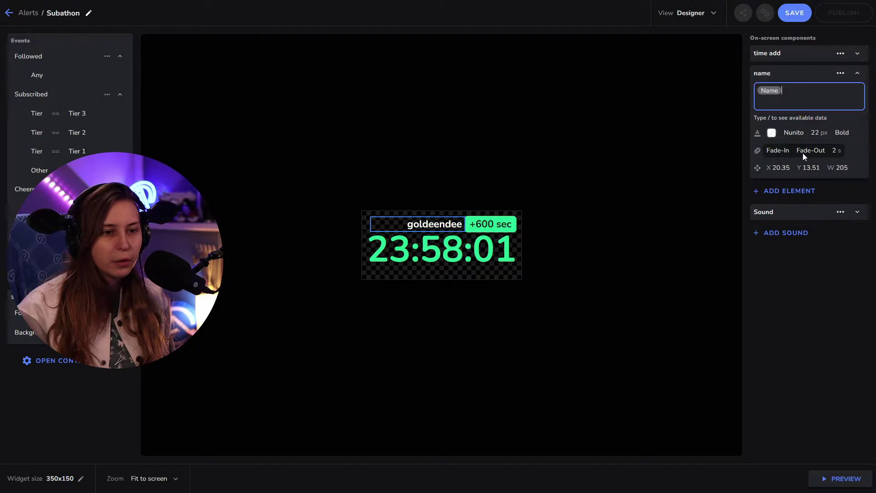
pyautogui.click(794, 133)
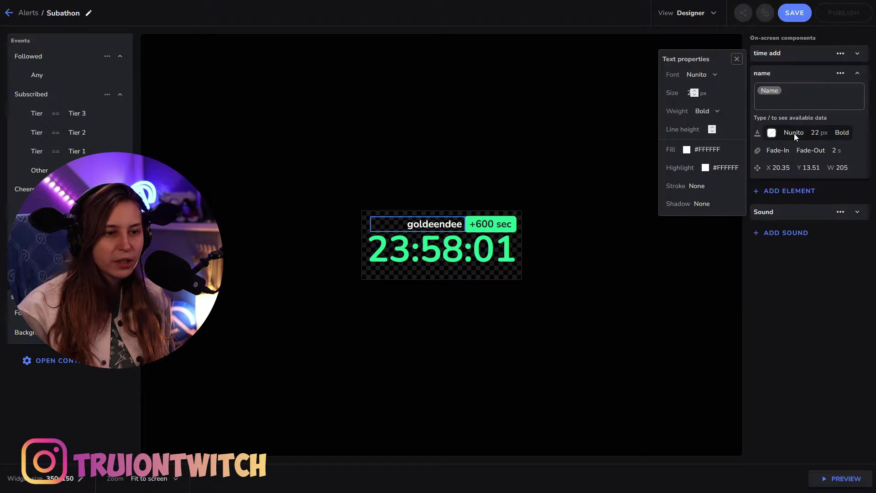
# - Try the Sora, Roboto, Press Start 2P and Bangers fonts on the name text
pyautogui.click(711, 73)
pyautogui.click(702, 94)
pyautogui.click(707, 76)
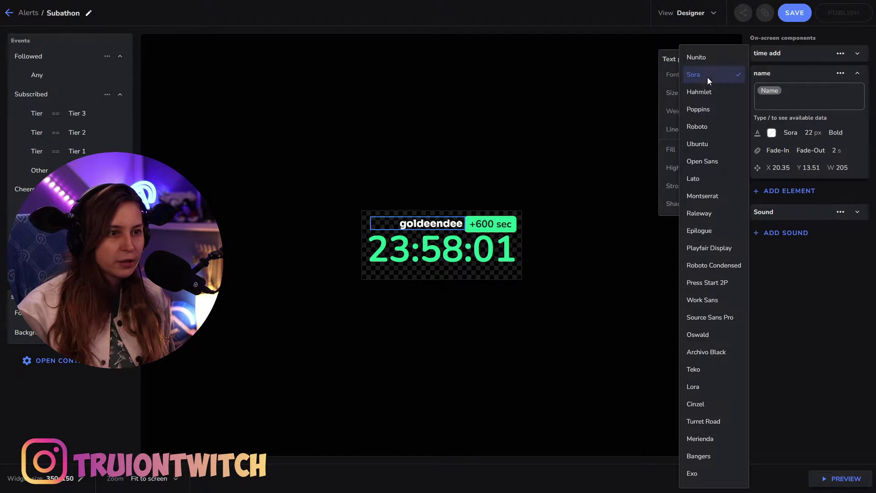
pyautogui.click(699, 127)
pyautogui.click(703, 75)
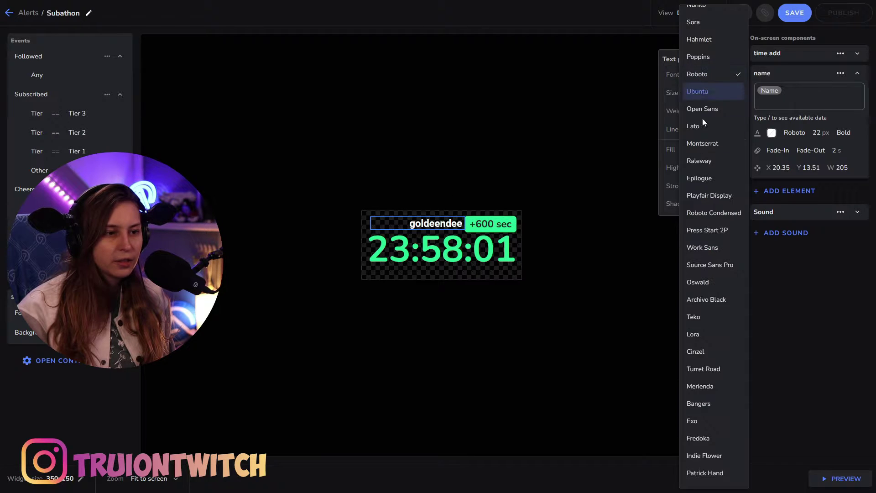
pyautogui.click(699, 230)
pyautogui.click(713, 75)
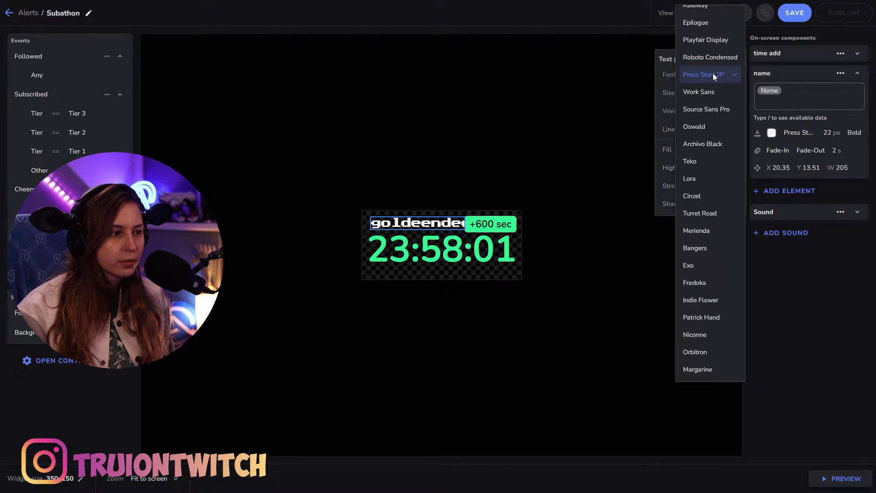
pyautogui.click(695, 248)
# - Set the name component's font to Epilogue
pyautogui.click(707, 79)
pyautogui.scroll(4, 703, 128)
pyautogui.click(705, 48)
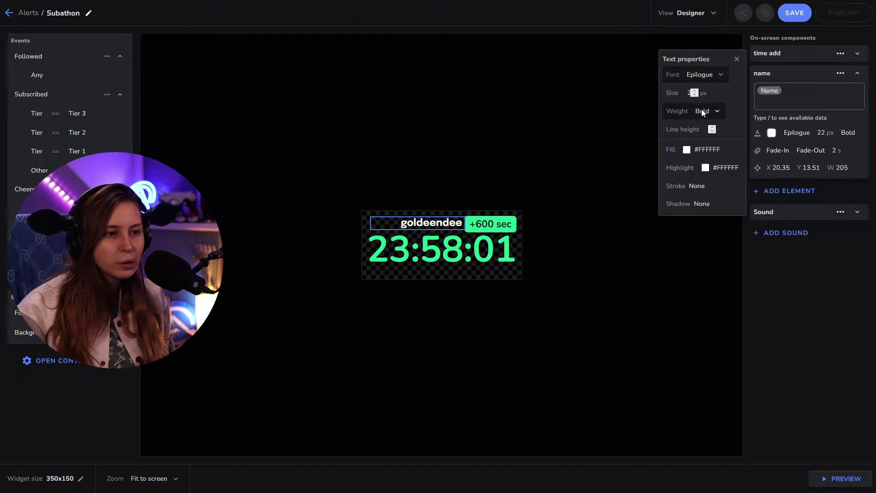
# - Set the name component's highlight color to pink #FF00B2
pyautogui.click(687, 149)
pyautogui.moveTo(688, 190)
pyautogui.mouseDown()
pyautogui.moveTo(731, 185)
pyautogui.moveTo(731, 167)
pyautogui.mouseUp()
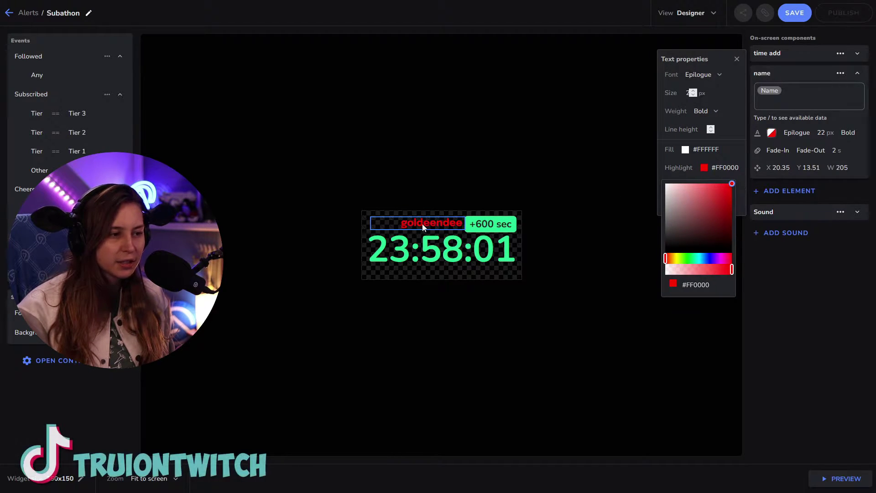
pyautogui.moveTo(703, 258); pyautogui.dragTo(724, 258)
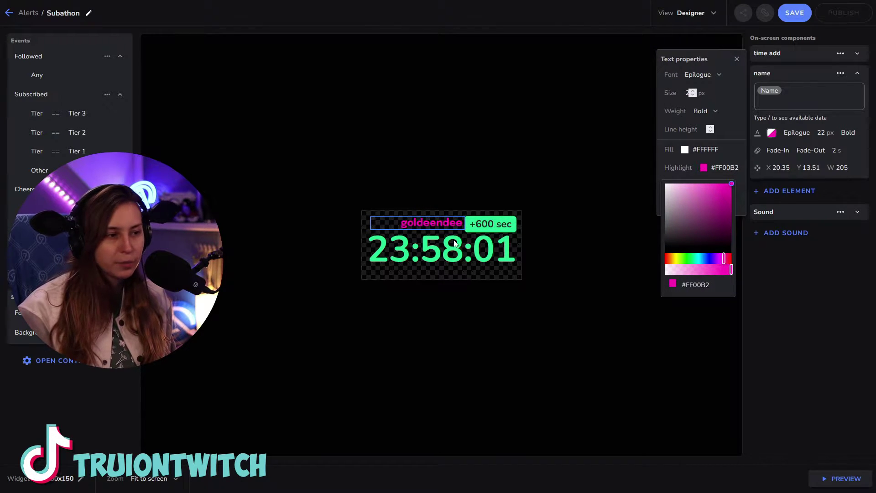
pyautogui.click(737, 133)
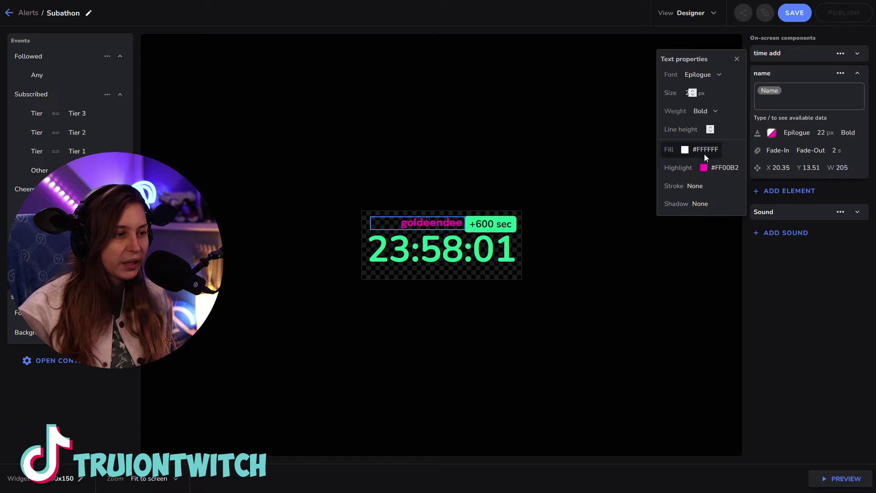
# - Add a black #000000 stroke and a black shadow with 0px offsets to the name text
pyautogui.click(691, 186)
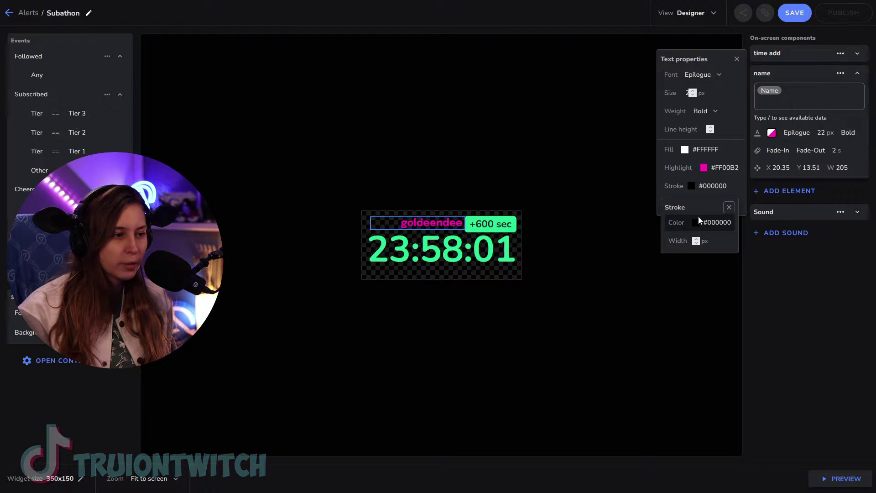
pyautogui.click(696, 241)
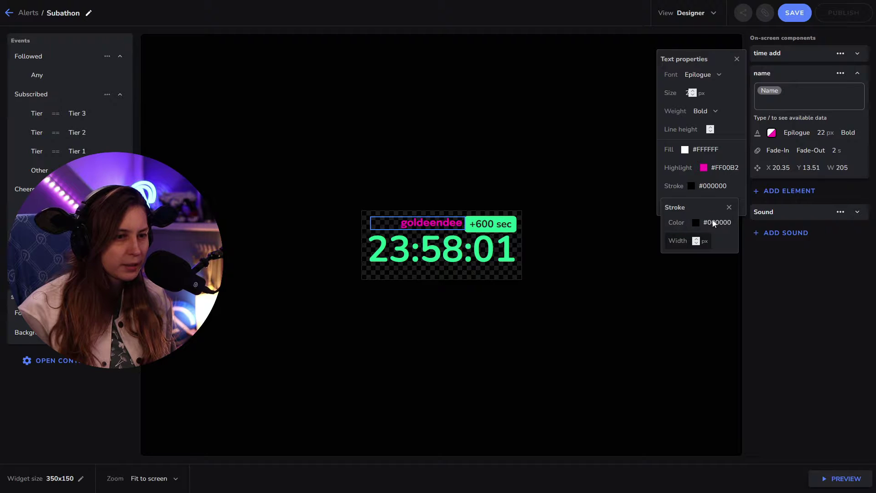
pyautogui.click(741, 182)
pyautogui.click(705, 204)
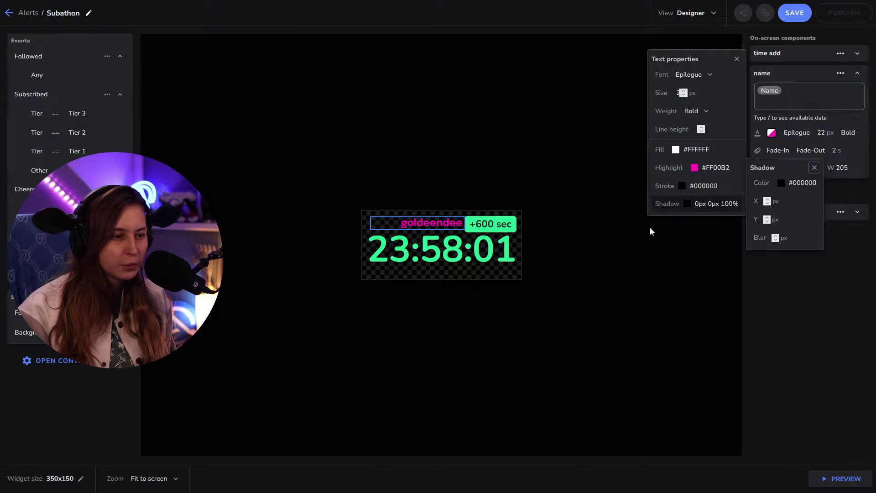
pyautogui.click(713, 212)
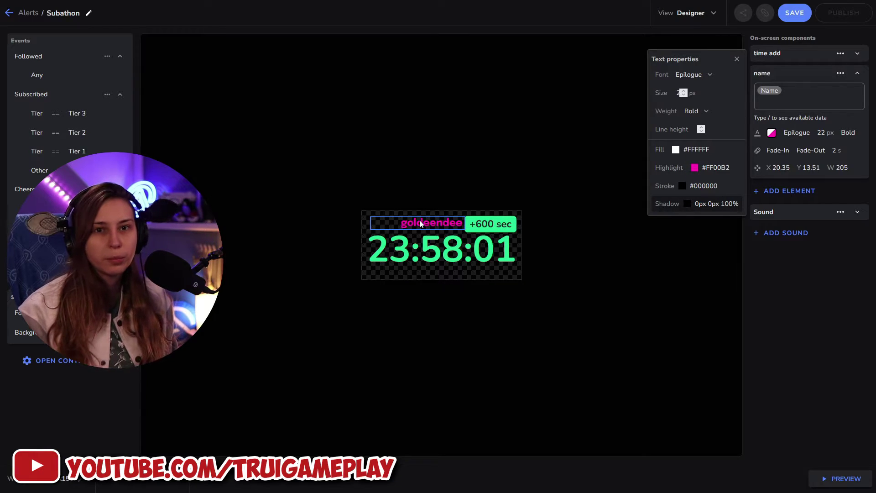
pyautogui.click(768, 153)
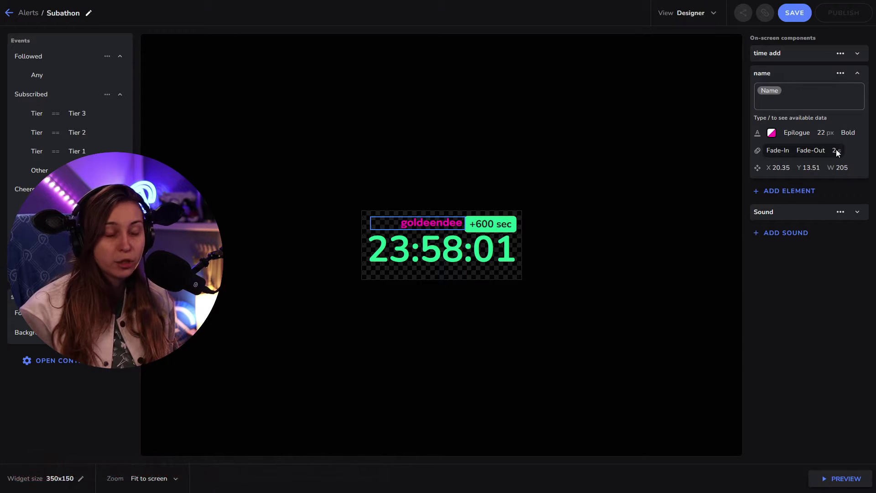
# - Set the font of the time add component to Roboto
pyautogui.click(794, 51)
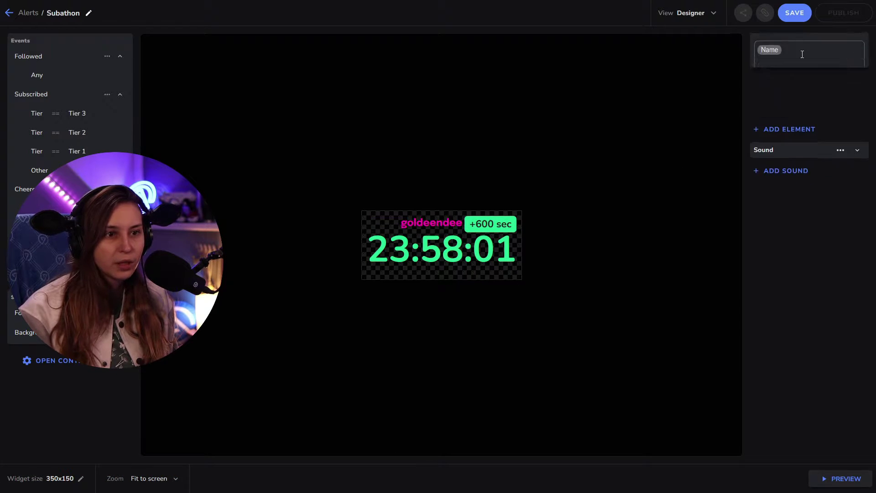
pyautogui.click(805, 53)
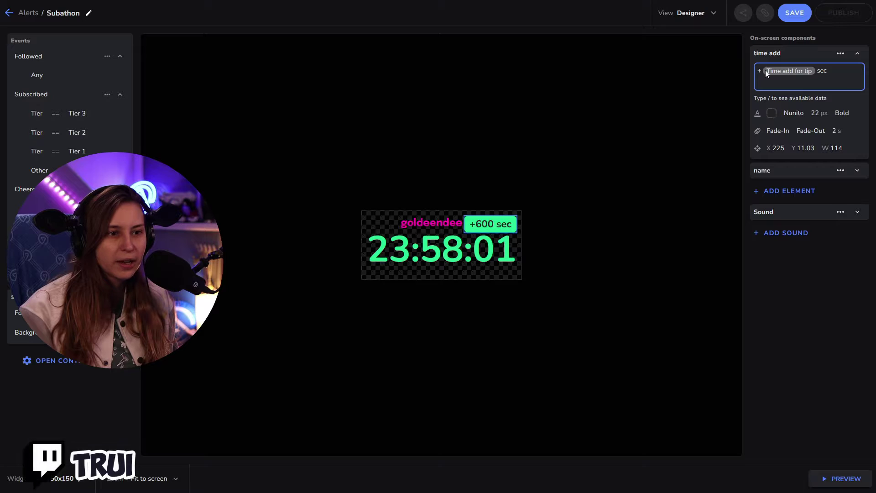
pyautogui.moveTo(763, 69); pyautogui.dragTo(845, 72)
pyautogui.doubleClick(820, 73)
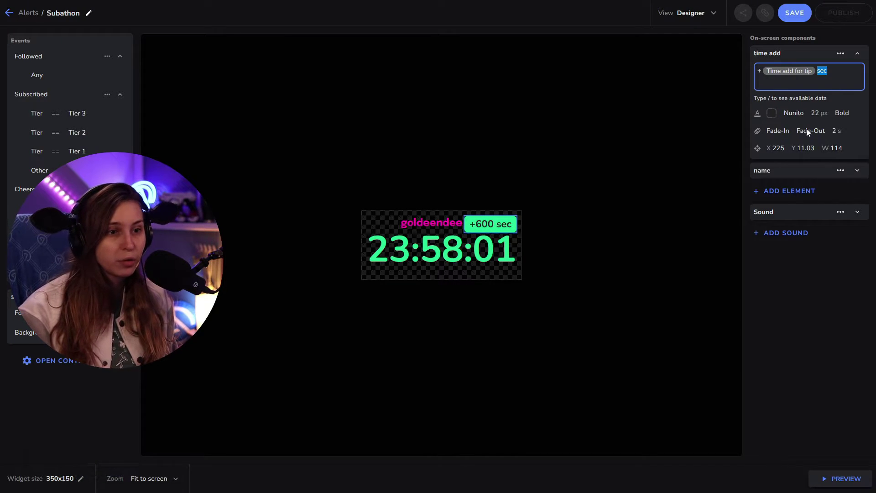
pyautogui.click(794, 112)
pyautogui.click(694, 55)
pyautogui.click(705, 132)
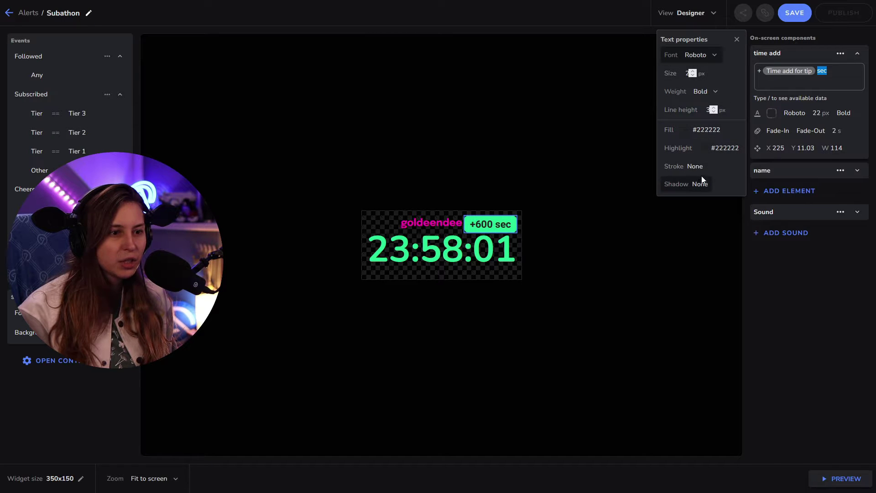
# - Set the time add component's highlight color to white #FFFFFF
pyautogui.click(703, 148)
pyautogui.moveTo(701, 184); pyautogui.dragTo(633, 151)
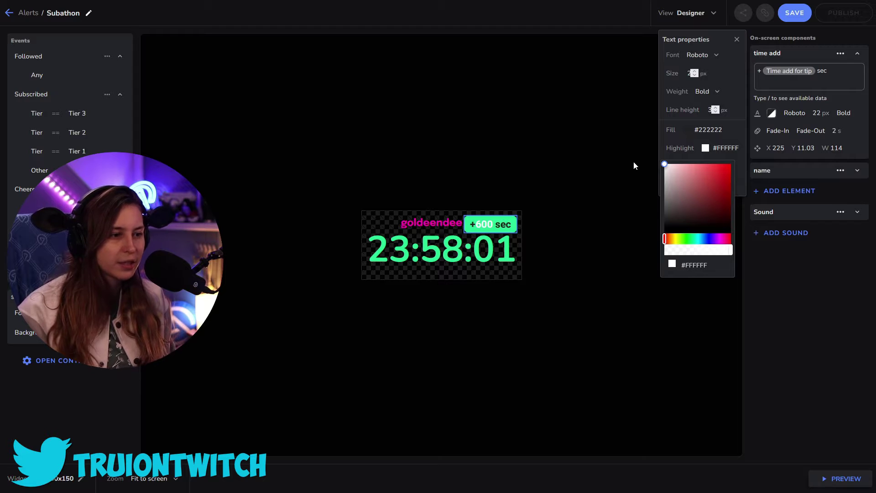
pyautogui.click(696, 233)
pyautogui.click(838, 284)
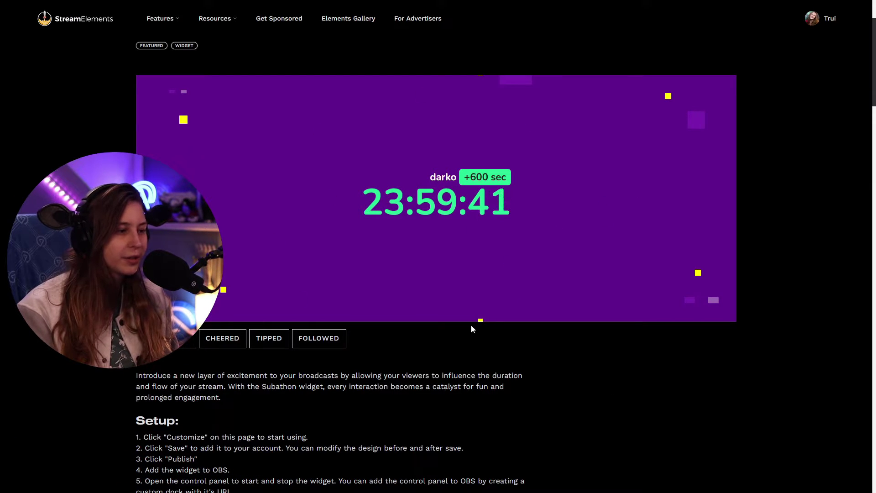
# - Examine the setup instructions on the Subathon widget's gallery page, including the step about adding the widget to OBS
pyautogui.scroll(-3, 594, 281)
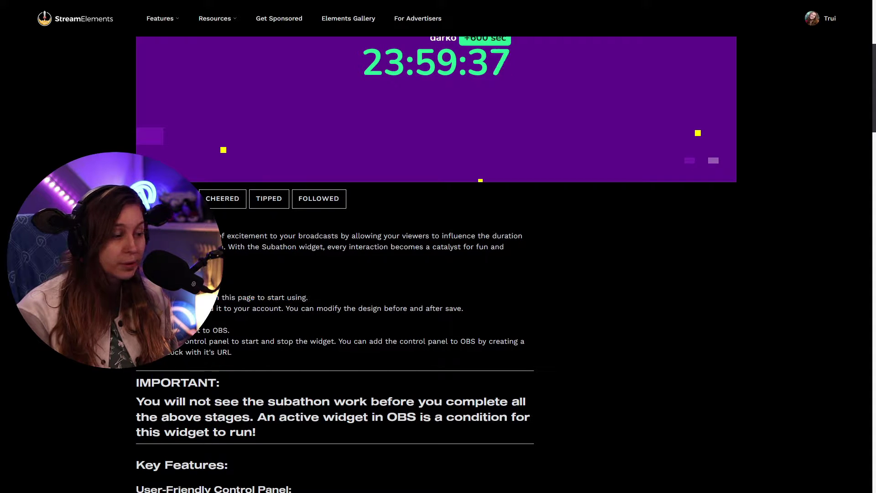
pyautogui.scroll(-2, 436, 274)
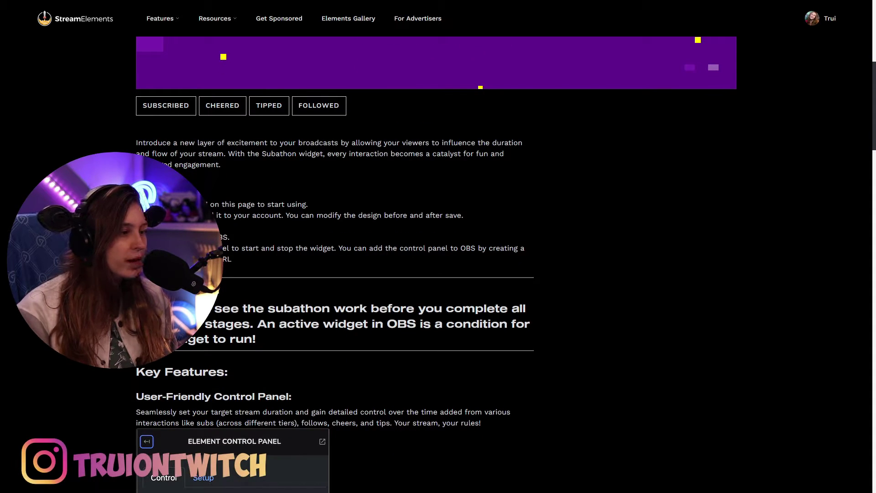
pyautogui.moveTo(237, 213); pyautogui.dragTo(278, 212)
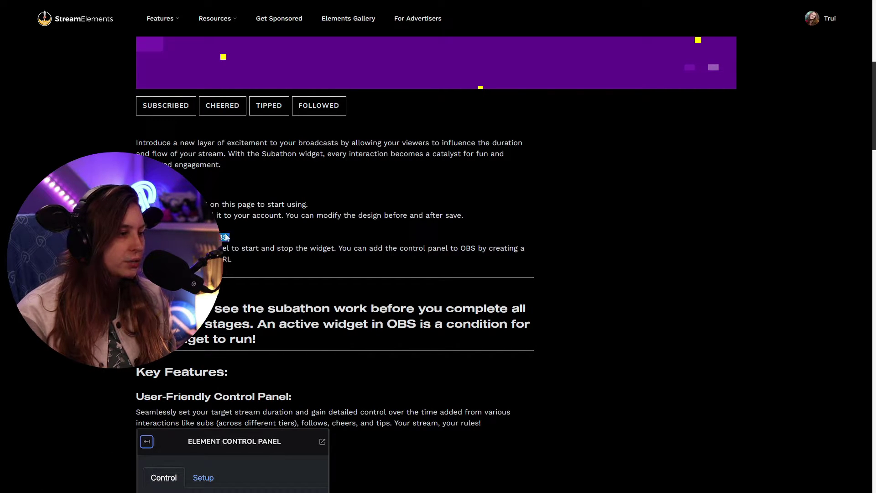
# - Read the setup instruction about starting and stopping the widget from the control panel and adding that panel to OBS
pyautogui.moveTo(227, 238); pyautogui.dragTo(342, 250)
pyautogui.moveTo(359, 249); pyautogui.dragTo(404, 249)
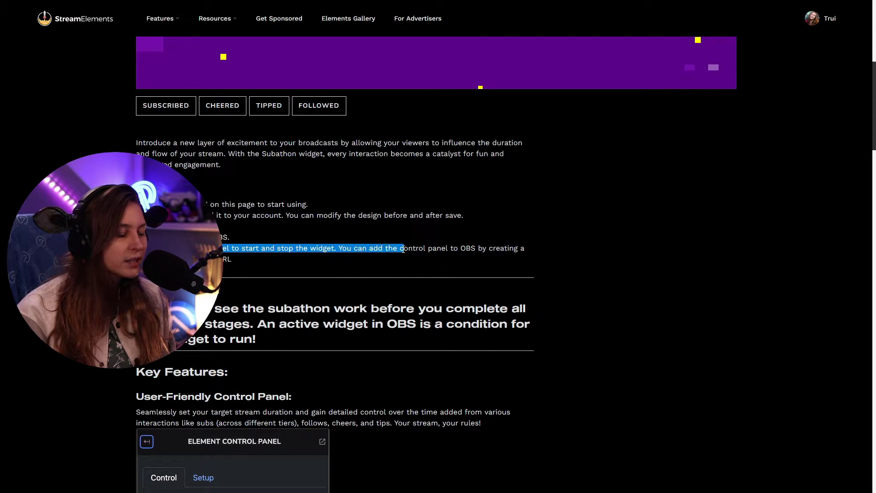
pyautogui.click(366, 252)
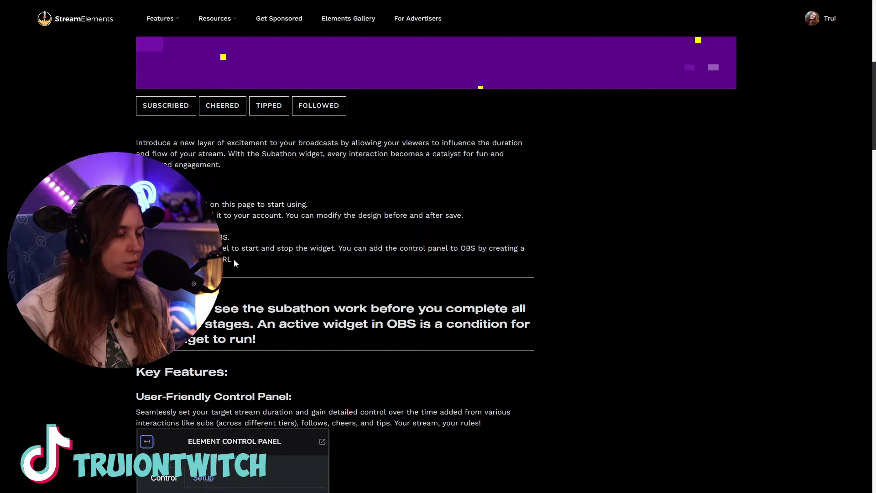
pyautogui.moveTo(244, 258); pyautogui.dragTo(337, 249)
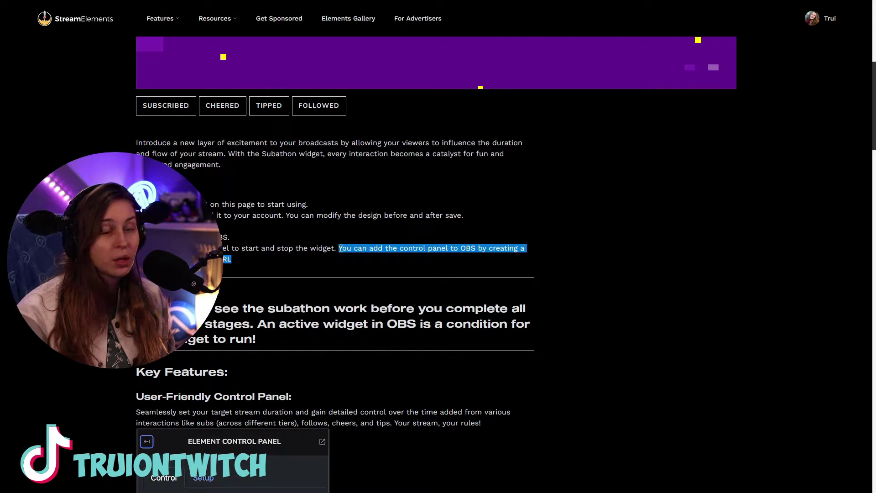
pyautogui.click(339, 265)
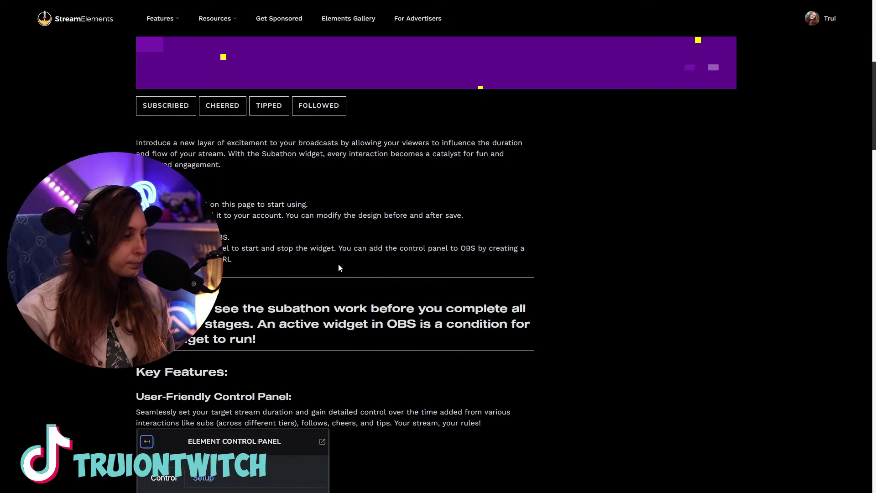
# - Examine the important note and the key features section showing the control panel's timer controls and setup options
pyautogui.scroll(-1, 247, 266)
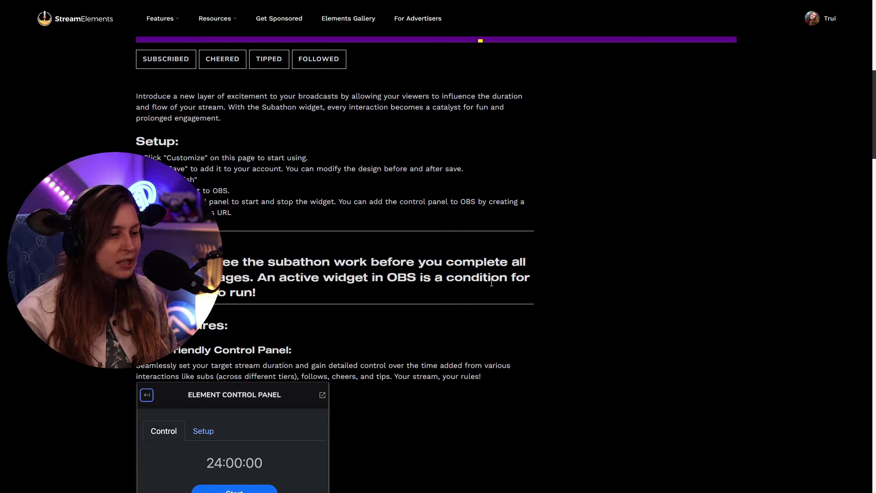
pyautogui.scroll(-2, 398, 294)
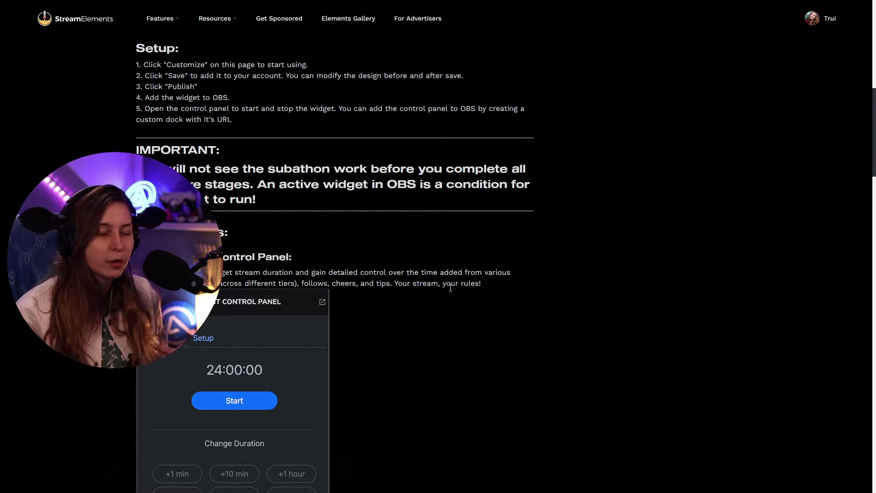
pyautogui.scroll(-2, 450, 288)
pyautogui.moveTo(450, 287); pyautogui.dragTo(358, 169)
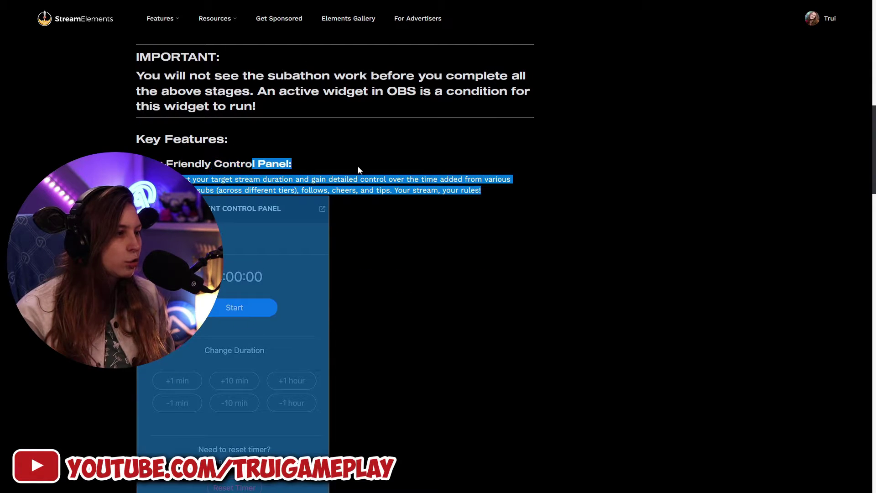
pyautogui.click(242, 213)
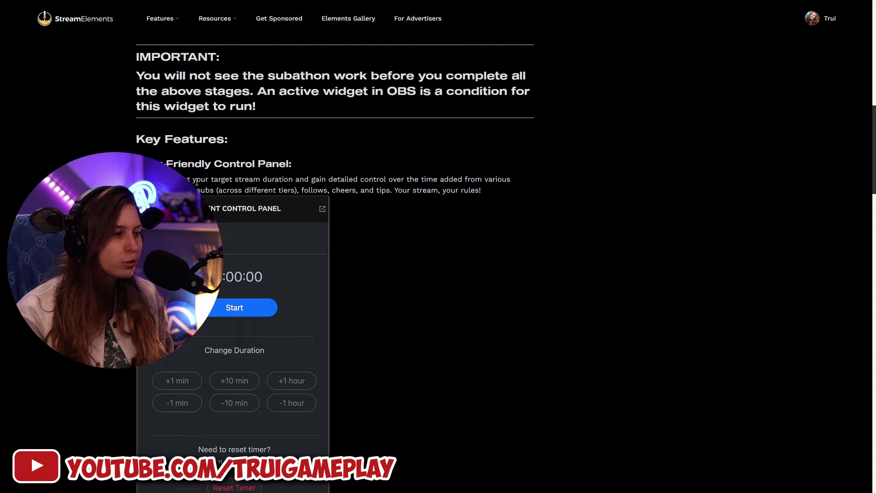
pyautogui.scroll(-4, 197, 184)
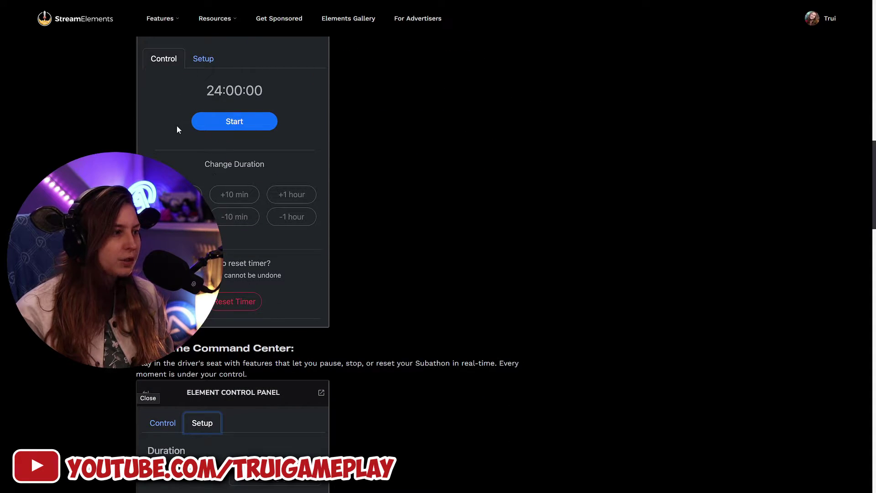
pyautogui.scroll(-2, 212, 190)
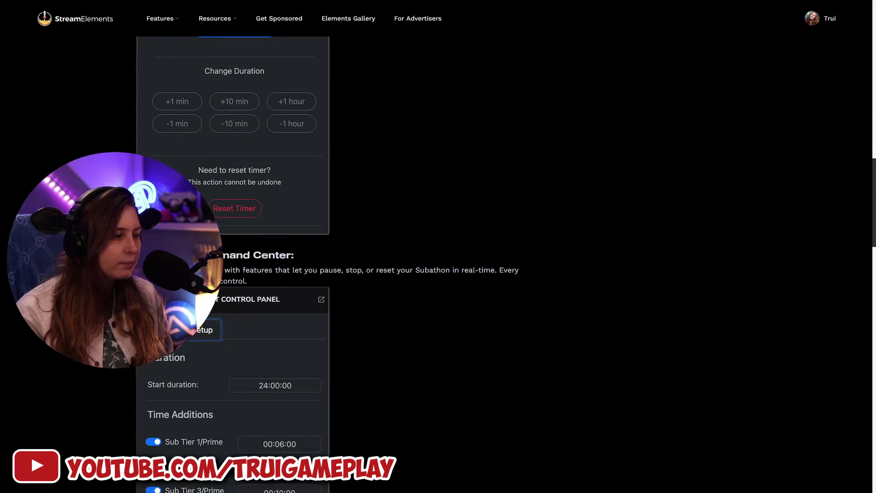
pyautogui.scroll(-6, 335, 250)
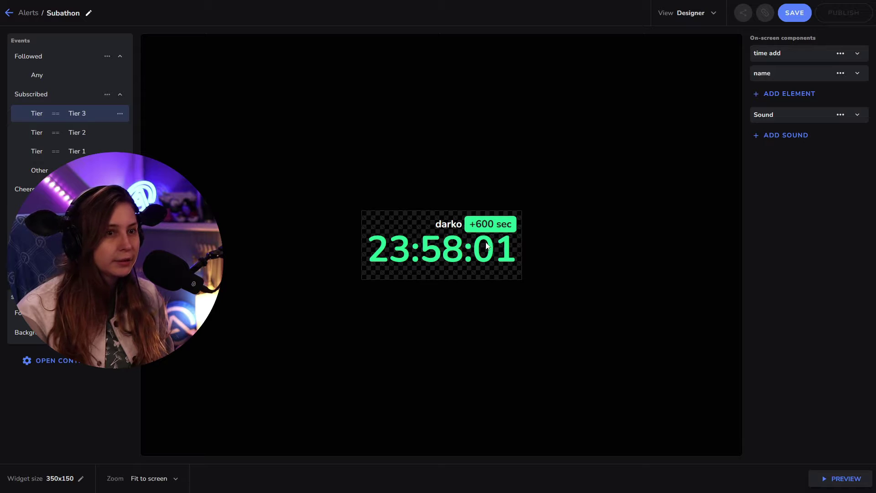
# - Save and publish the Subathon widget from the editor and copy its private URL for OBS
pyautogui.click(796, 13)
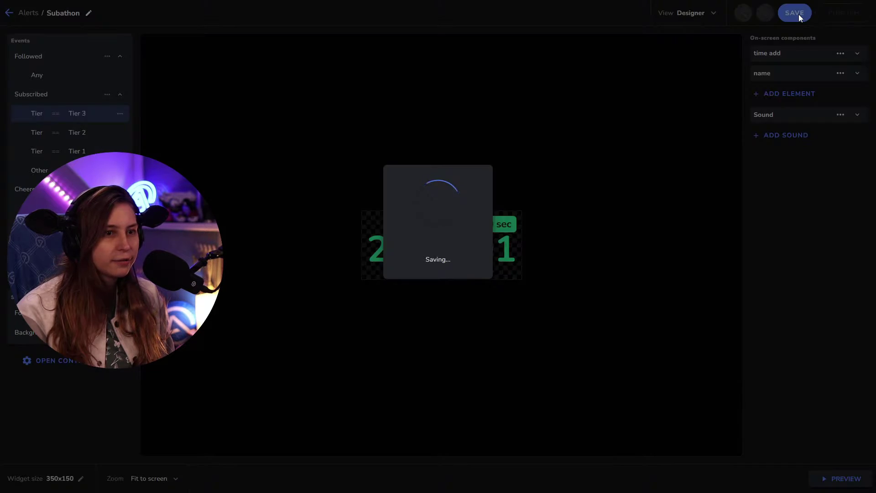
pyautogui.click(840, 14)
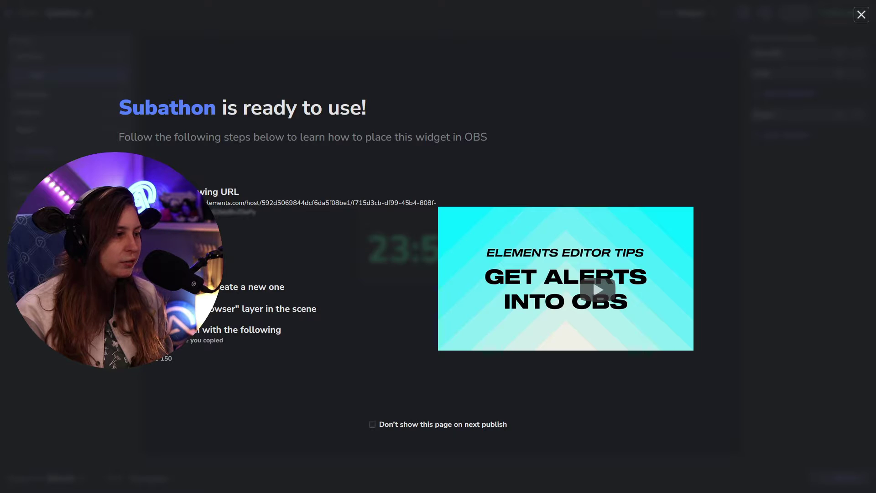
pyautogui.click(313, 248)
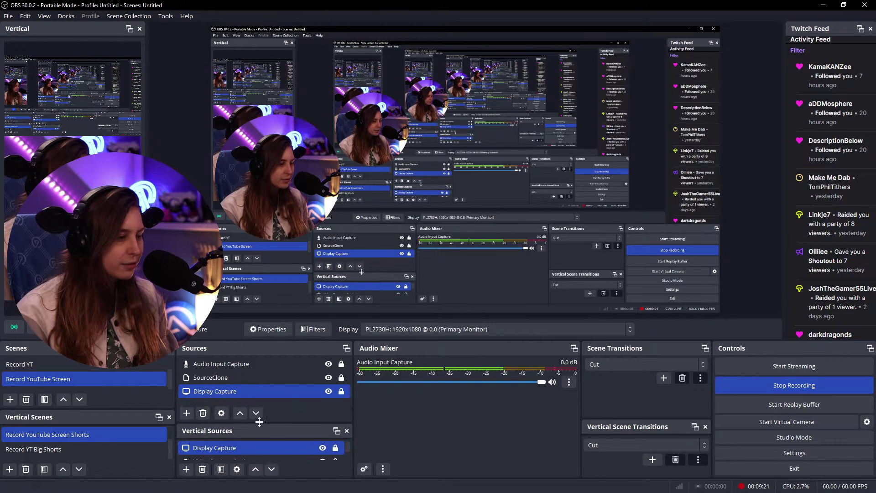
# - Switch to OBS, add a new Browser source named Subathon and paste the widget's private URL into its URL field
pyautogui.moveTo(259, 422); pyautogui.dragTo(259, 424)
pyautogui.click(187, 416)
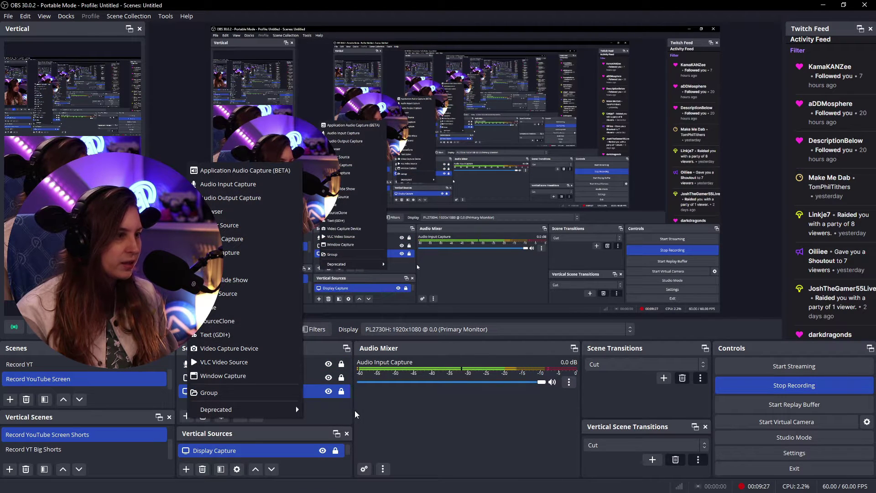
pyautogui.click(218, 211)
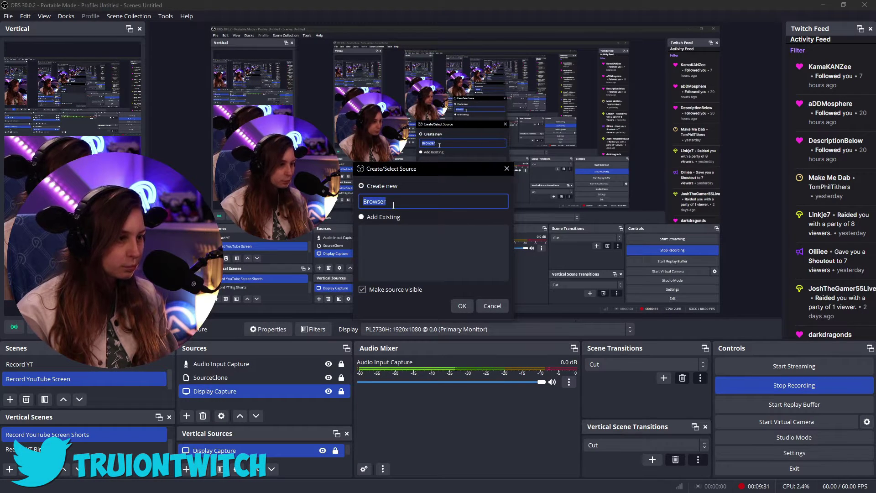
pyautogui.write('Subathon')
pyautogui.press('Return')
pyautogui.hotkey('ctrl', 'v')
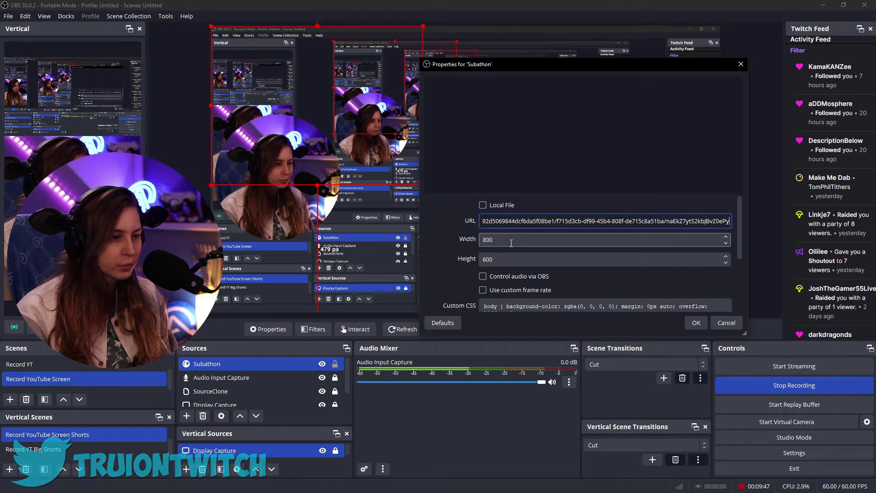
# - Set the Subathon source's width to 350 and height to 150, matching the widget's publish instructions
pyautogui.hotkey('alt', 'Tab')
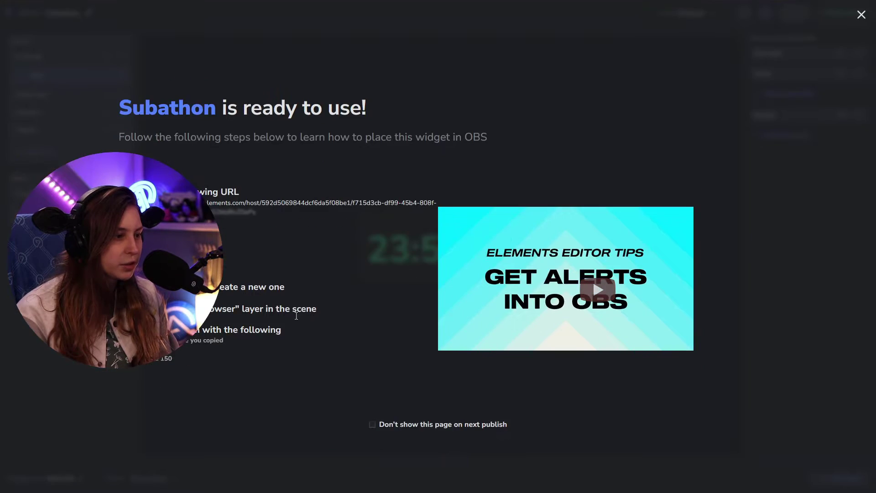
pyautogui.hotkey('alt', 'Tab')
pyautogui.write('350')
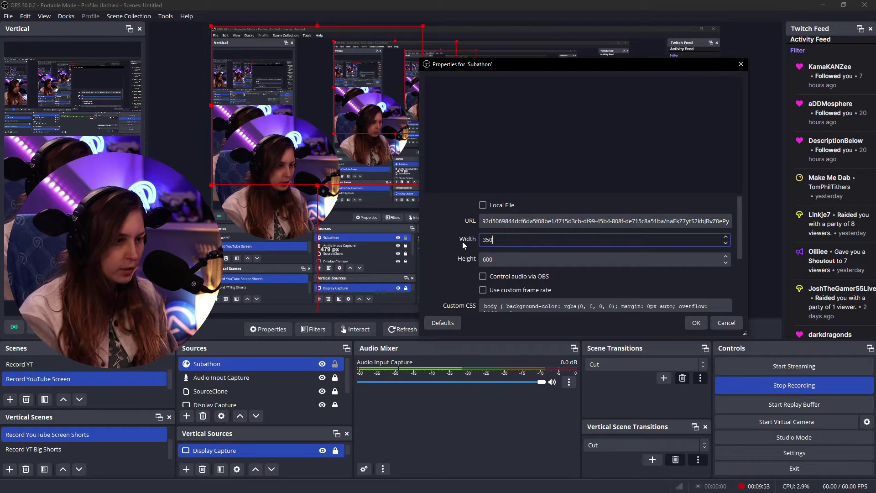
pyautogui.press('Tab')
pyautogui.write('150')
pyautogui.hotkey('alt', 'Tab')
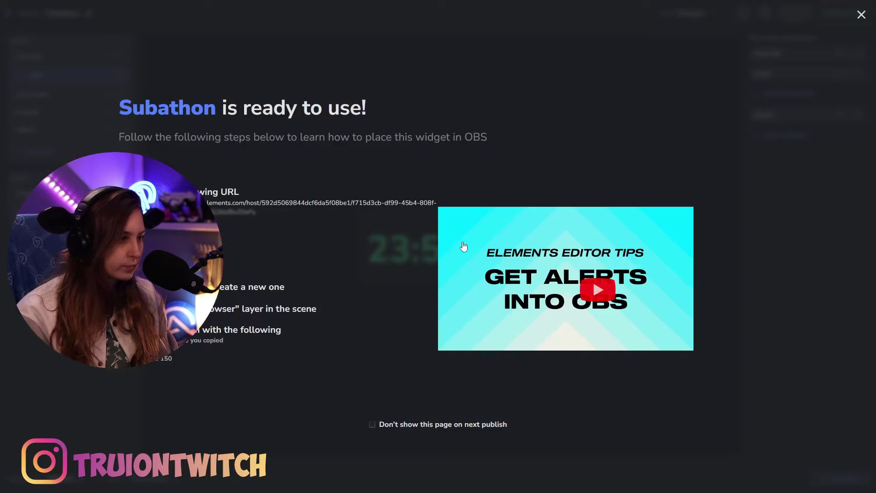
pyautogui.hotkey('alt', 'Tab')
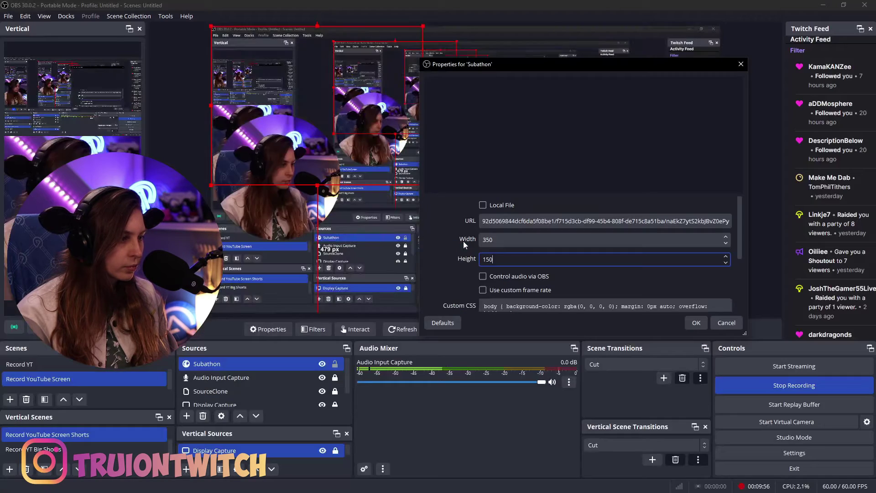
# - Enable Control audio via OBS for the Subathon source, clear its custom CSS and confirm the properties
pyautogui.click(485, 276)
pyautogui.scroll(-2, 617, 286)
pyautogui.click(567, 274)
pyautogui.hotkey('ctrl', 'a')
pyautogui.press('Delete')
pyautogui.click(696, 323)
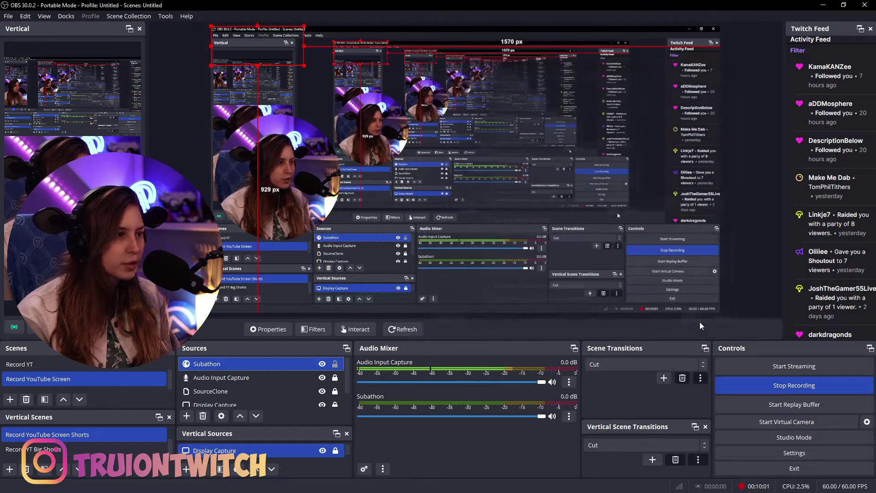
# - Move the Subathon source to the upper-right area of the OBS canvas
pyautogui.moveTo(543, 90); pyautogui.dragTo(594, 64)
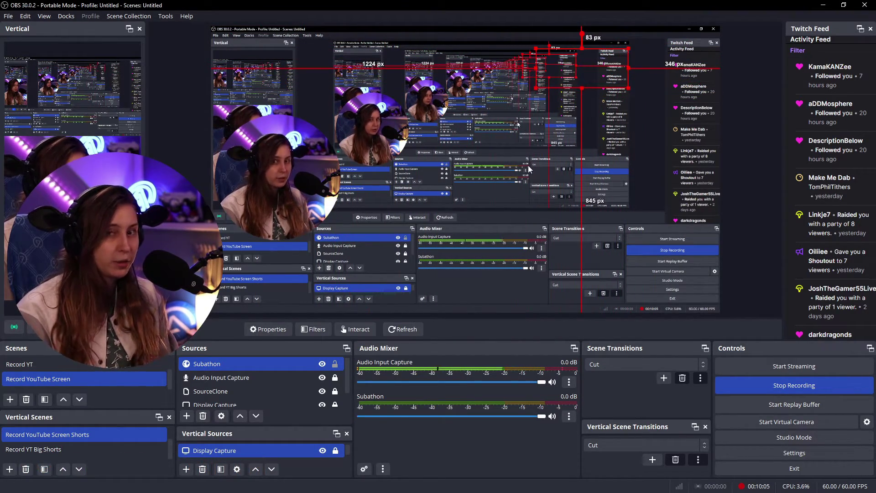
# - Return to the StreamElements editor, close the publish instructions, open the element control panel in its own window and copy its URL
pyautogui.hotkey('alt', 'Tab')
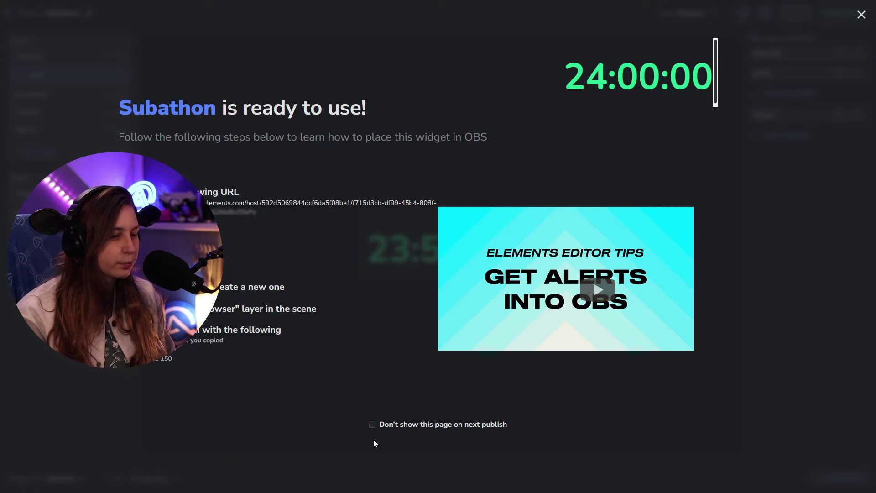
pyautogui.click(861, 15)
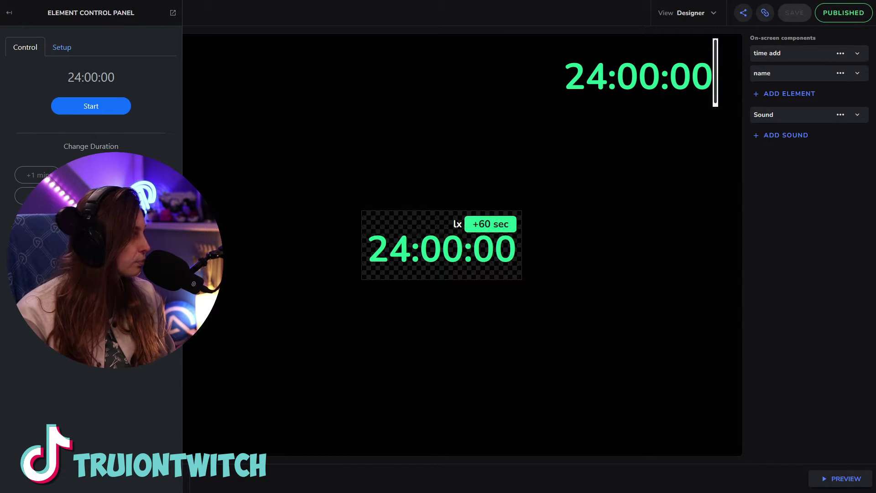
pyautogui.moveTo(313, 86); pyautogui.dragTo(383, 70)
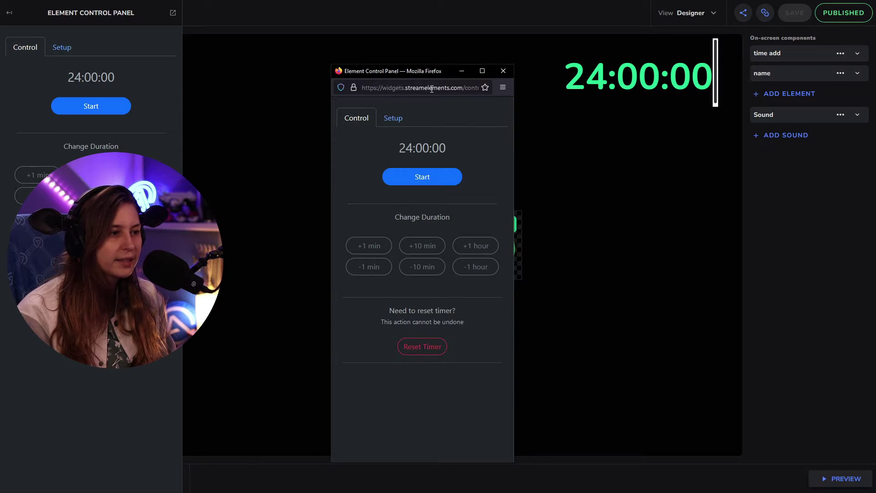
pyautogui.tripleClick(433, 88)
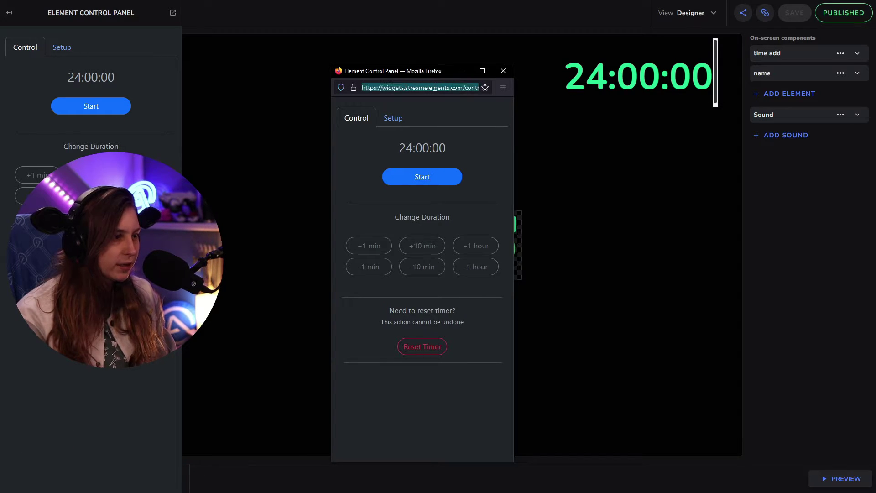
# - In OBS, add a custom browser dock named Subathon with the copied control panel URL and dock it beside the Twitch Feed
pyautogui.hotkey('alt', 'Tab')
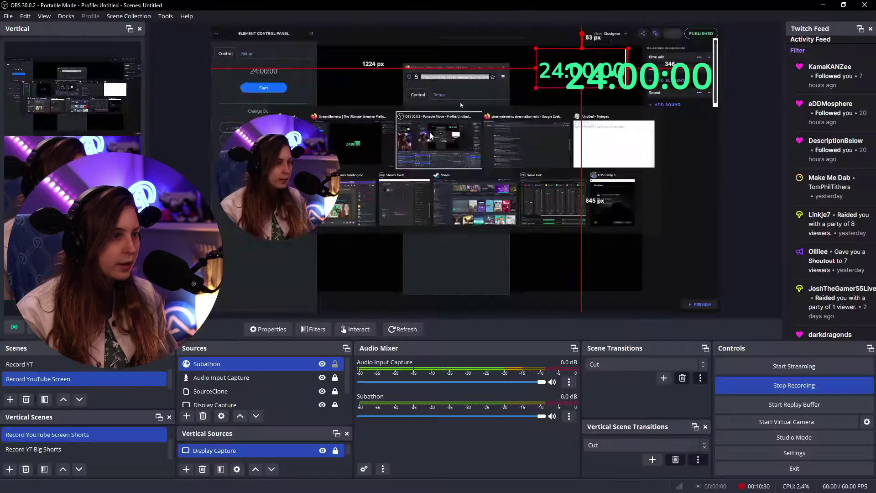
pyautogui.click(66, 16)
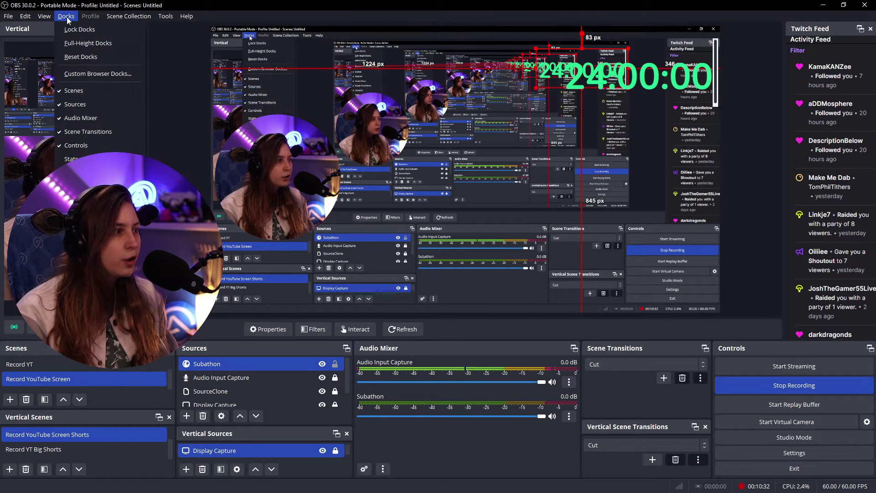
pyautogui.click(118, 75)
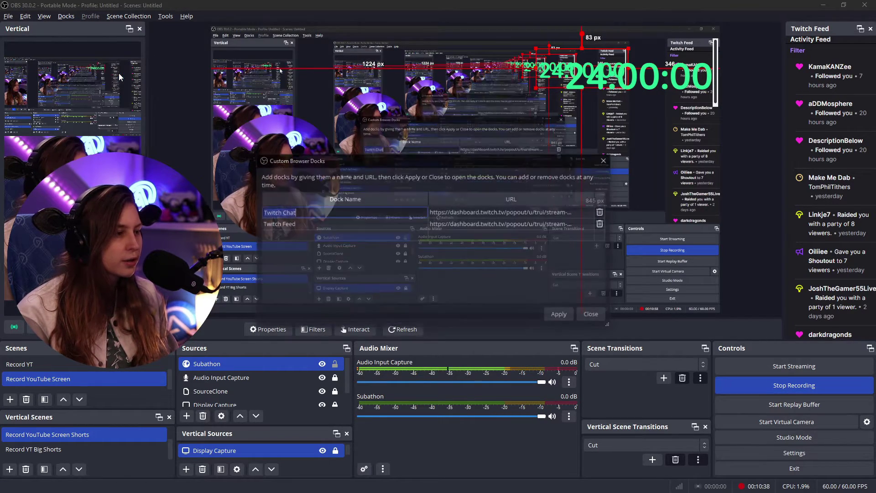
pyautogui.click(383, 210)
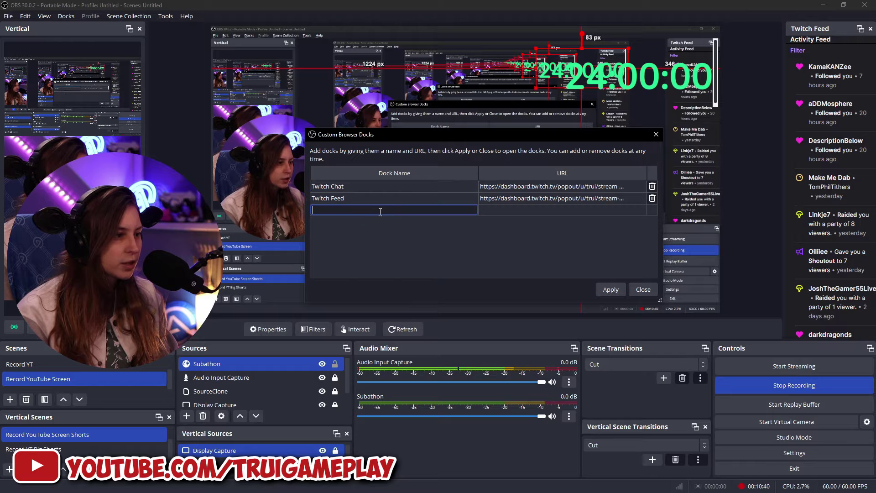
pyautogui.write('Subathon')
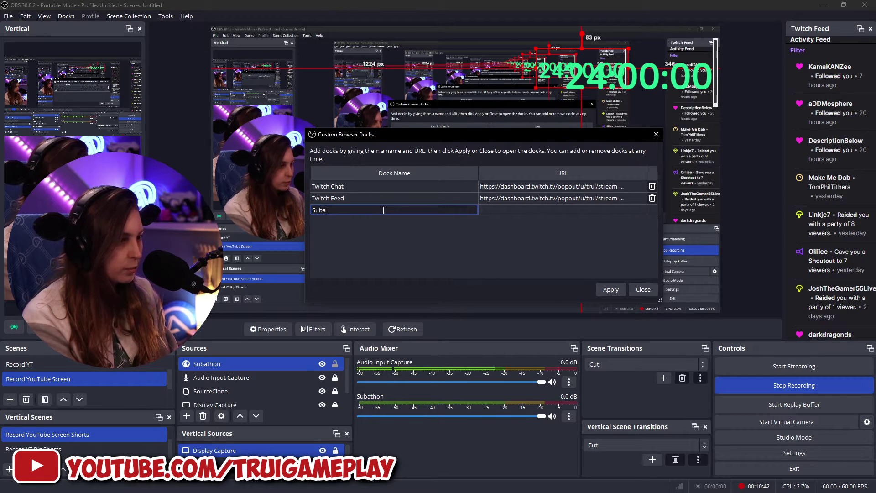
pyautogui.click(547, 210)
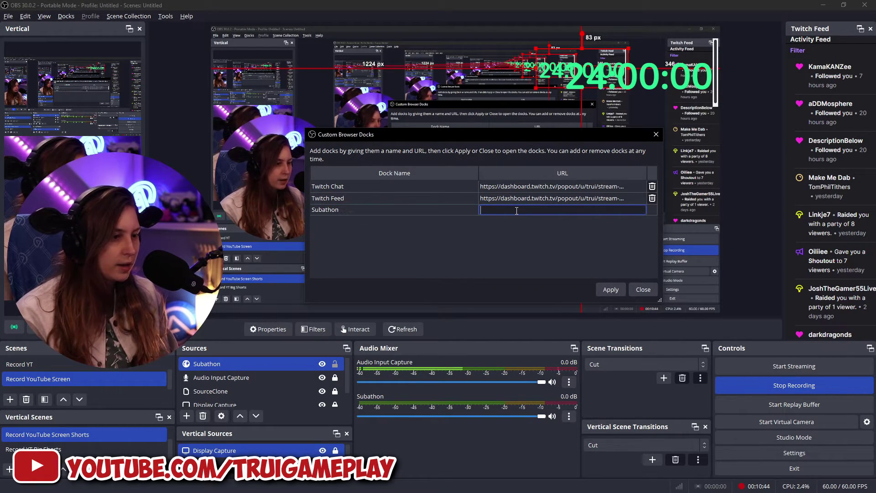
pyautogui.hotkey('ctrl', 'v')
pyautogui.click(604, 290)
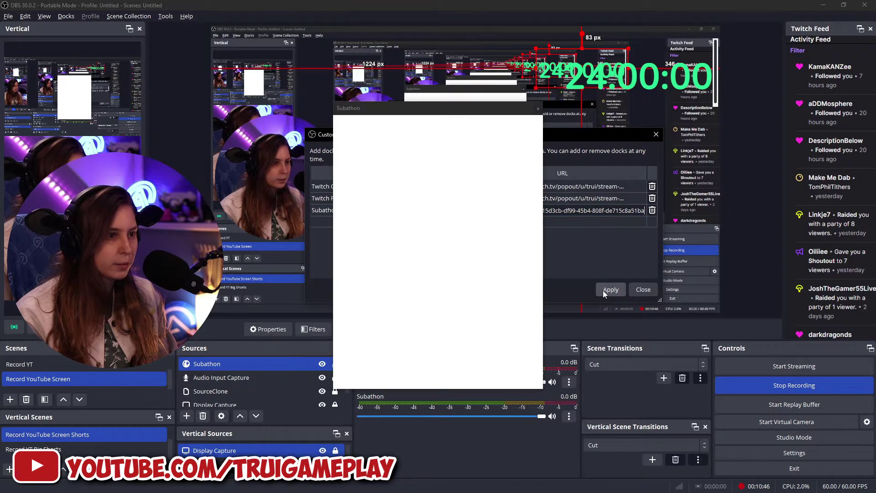
pyautogui.moveTo(477, 115); pyautogui.dragTo(785, 171)
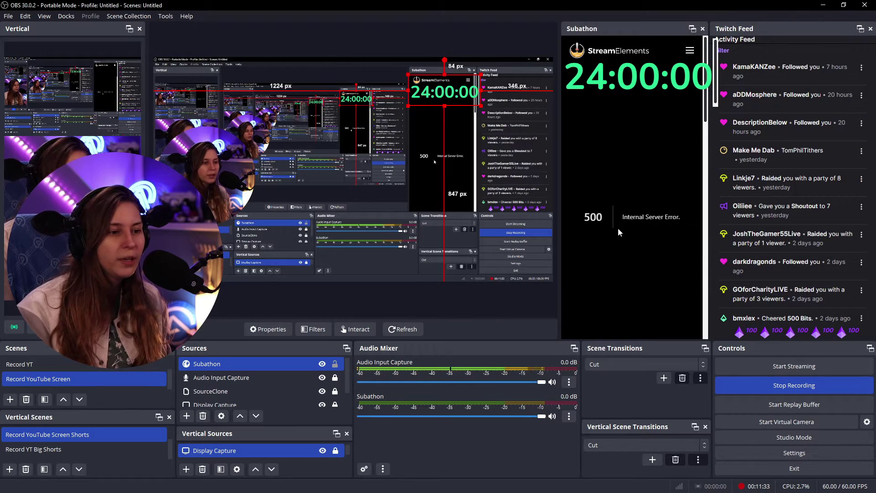
# - Move the Subathon timer source into the upper-right corner of the OBS canvas, over the Twitch Feed
pyautogui.moveTo(439, 91); pyautogui.dragTo(519, 77)
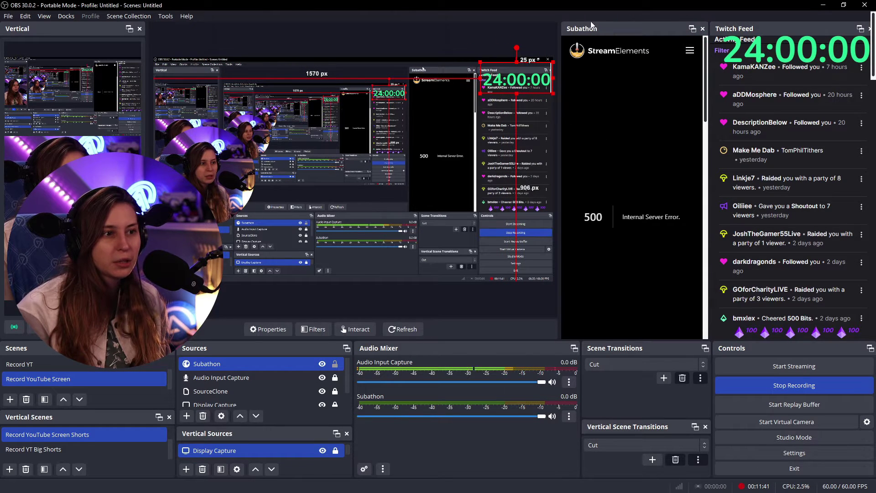
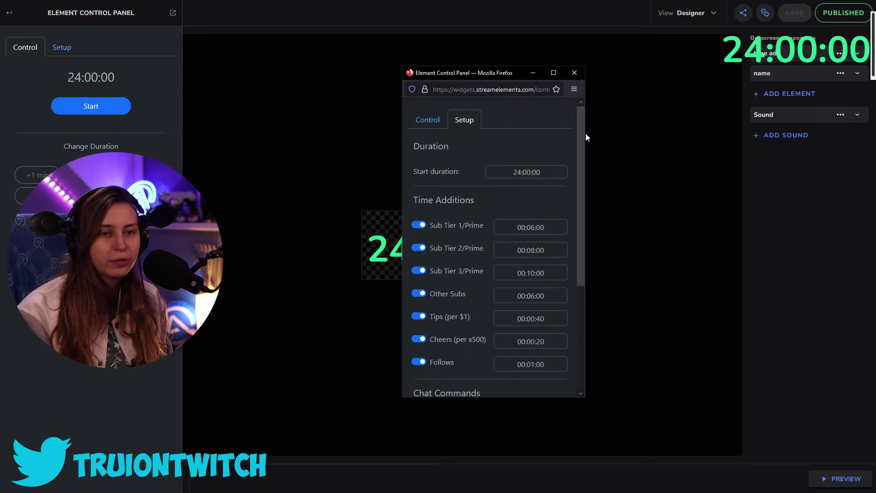
# - In the StreamElements Element Control Panel browser window, move the window aside and set the Start duration to 05:00:00
pyautogui.click(586, 114)
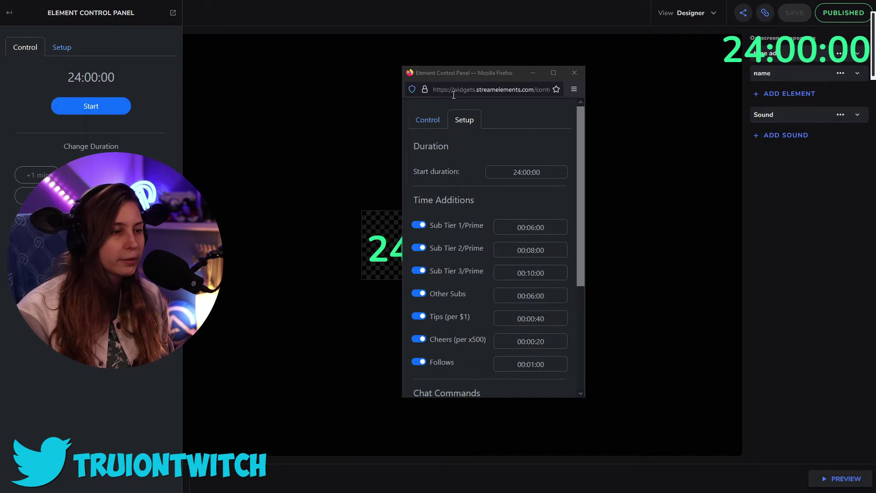
pyautogui.moveTo(492, 73); pyautogui.dragTo(554, 61)
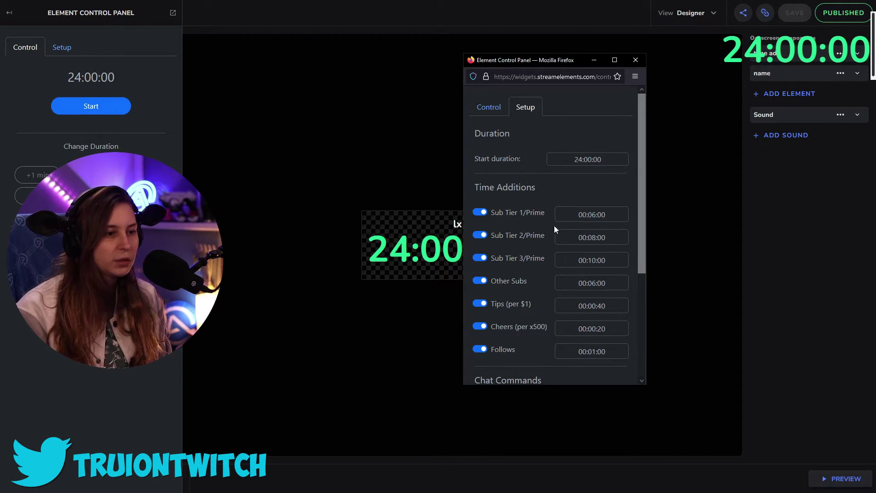
pyautogui.click(584, 158)
pyautogui.moveTo(583, 159); pyautogui.dragTo(566, 160)
pyautogui.write('10')
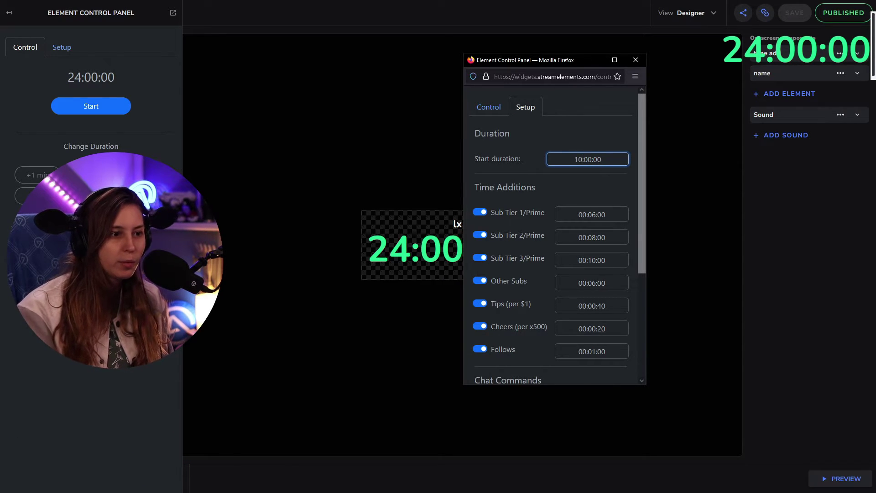
pyautogui.press('BackSpace')
pyautogui.press('BackSpace')
pyautogui.write('5')
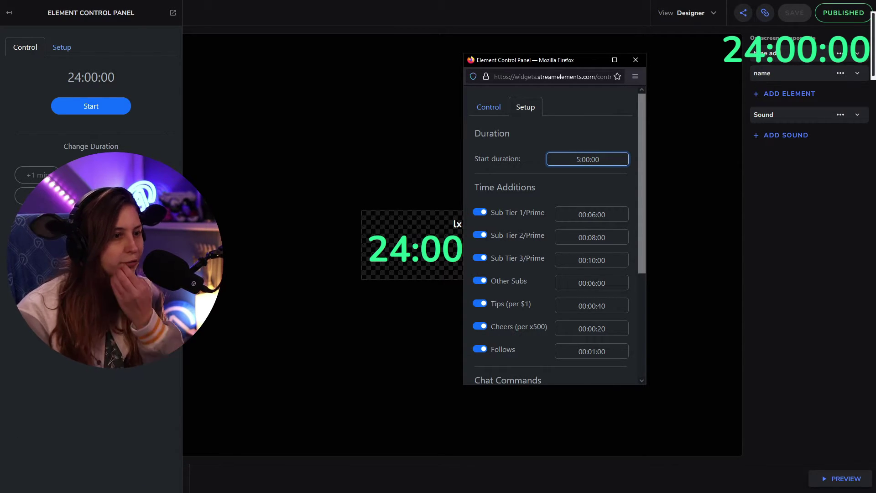
pyautogui.click(603, 133)
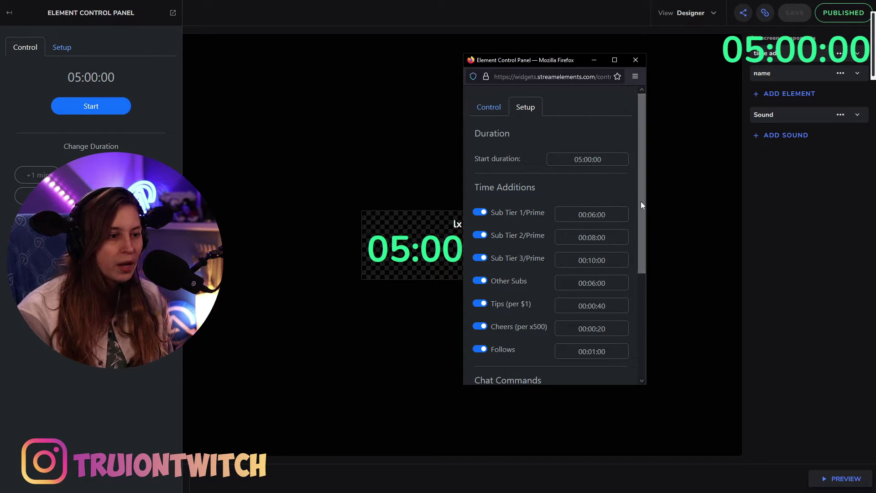
# - Review the subscriber tier time additions and set the time added for Tips (per $1) to 00:01:40
pyautogui.moveTo(641, 201); pyautogui.dragTo(645, 224)
pyautogui.click(597, 181)
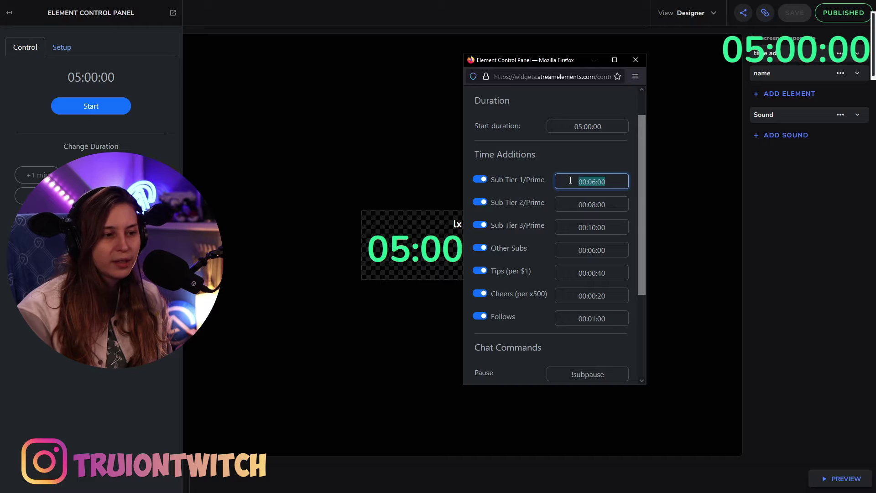
pyautogui.press('Tab')
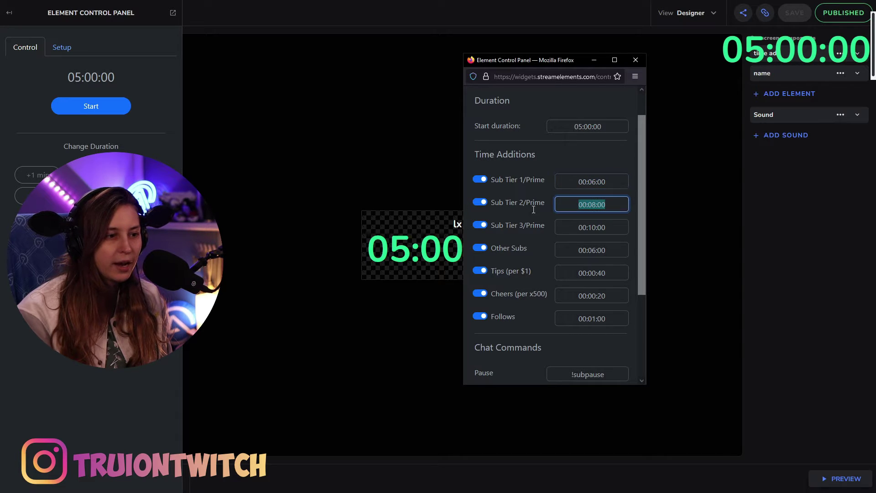
pyautogui.click(613, 230)
pyautogui.scroll(-1, 645, 221)
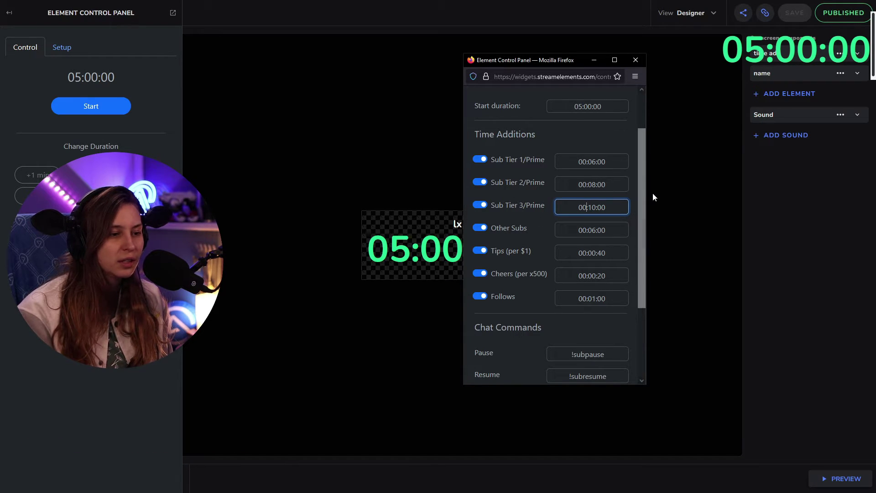
pyautogui.scroll(-1, 643, 203)
pyautogui.scroll(1, 645, 209)
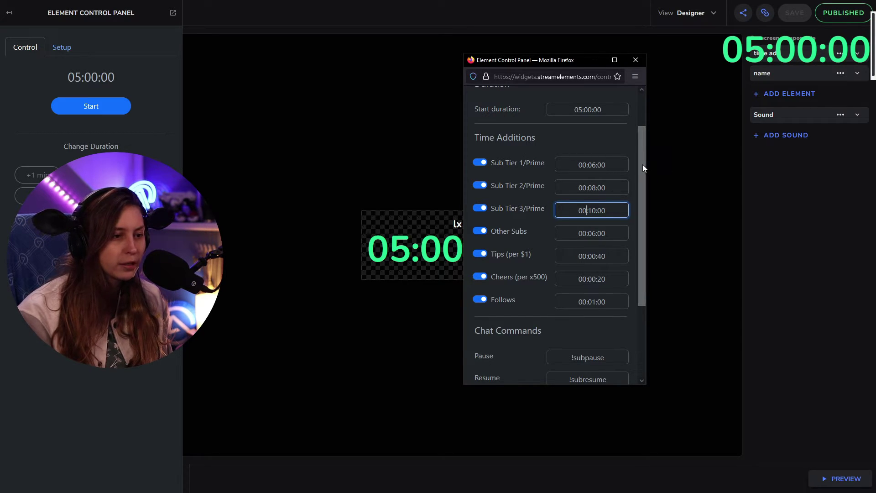
pyautogui.scroll(-1, 640, 168)
pyautogui.moveTo(612, 229); pyautogui.dragTo(590, 229)
pyautogui.click(589, 229)
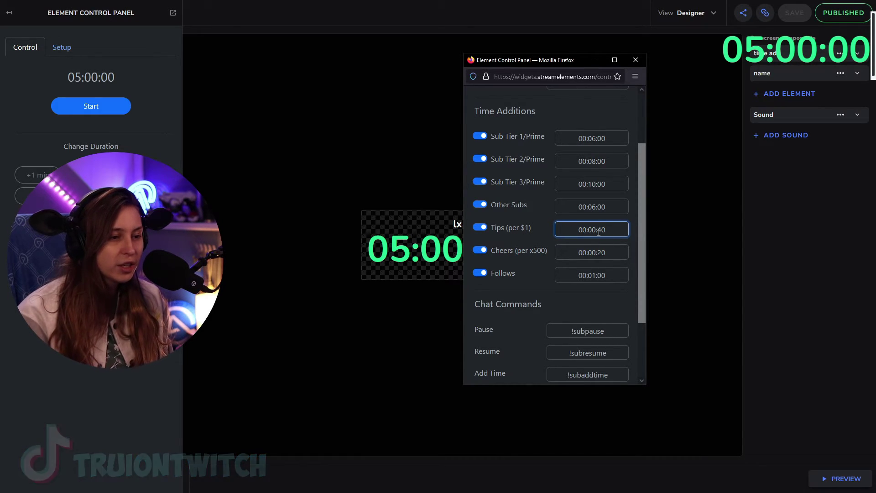
pyautogui.write('1')
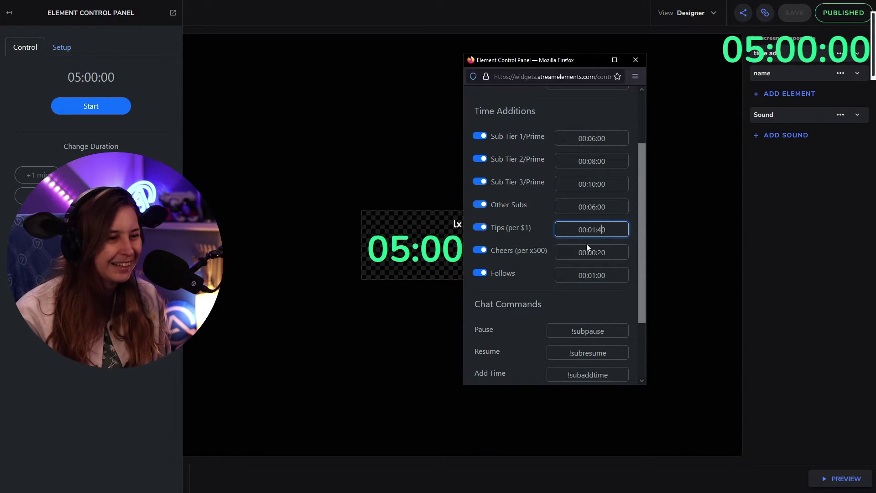
# - Examine the Cheers time addition and the Pause, Resume and Add Time chat commands of the timer
pyautogui.moveTo(609, 253); pyautogui.dragTo(602, 252)
pyautogui.click(615, 255)
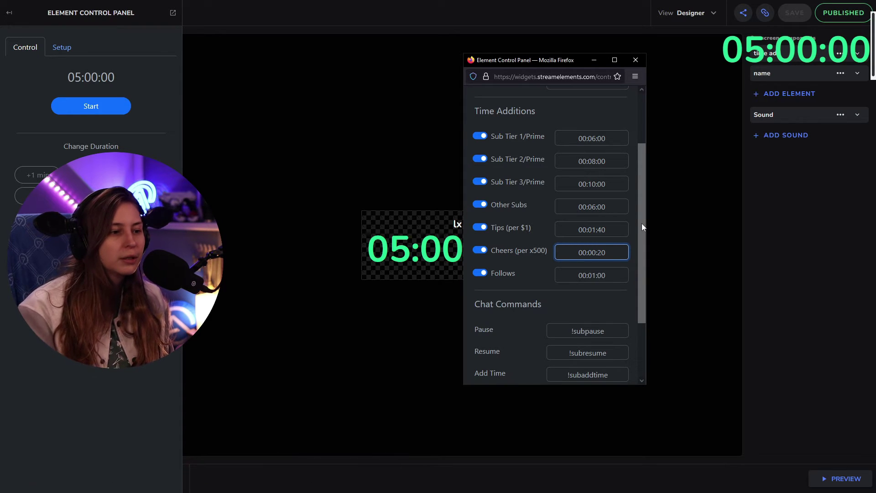
pyautogui.scroll(3, 642, 227)
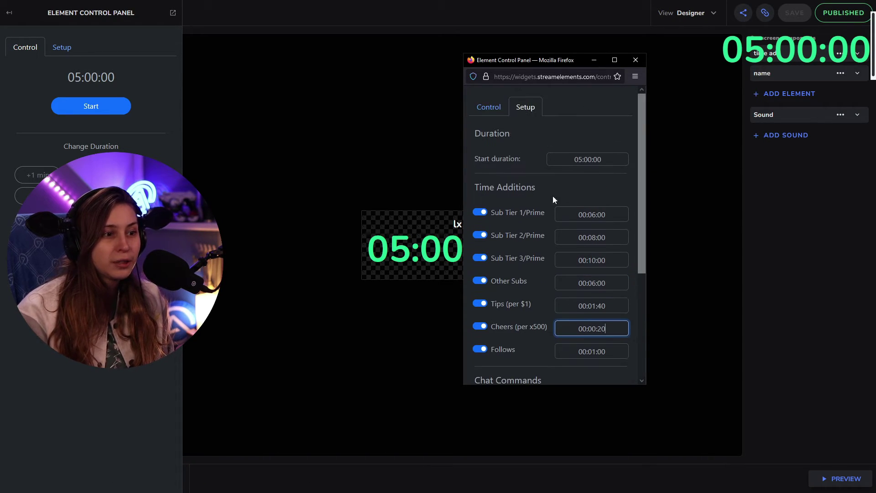
pyautogui.scroll(-6, 639, 155)
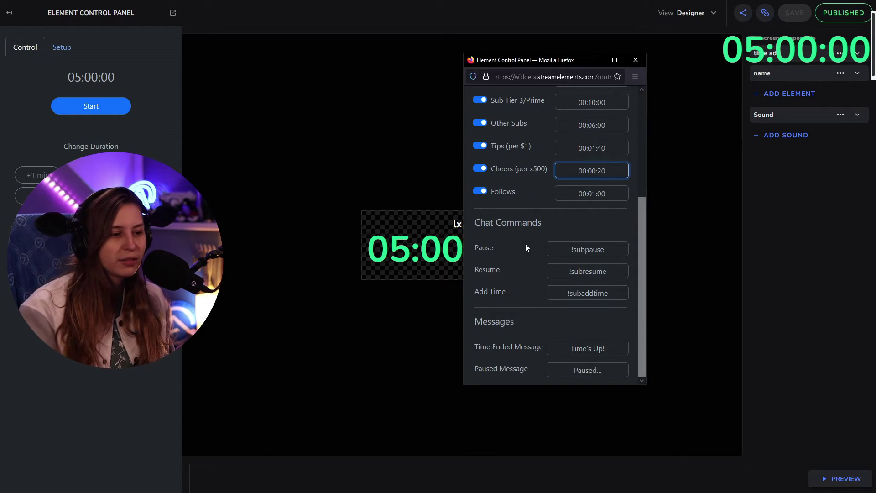
pyautogui.moveTo(572, 250); pyautogui.dragTo(620, 253)
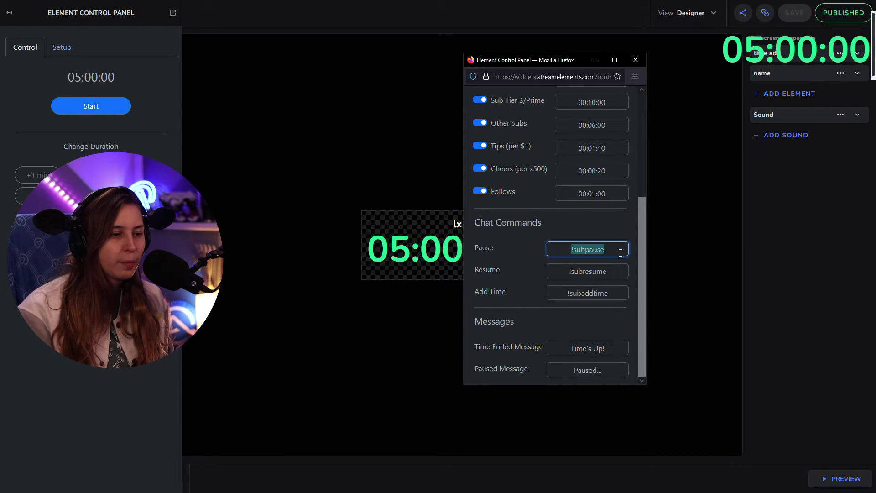
pyautogui.click(577, 273)
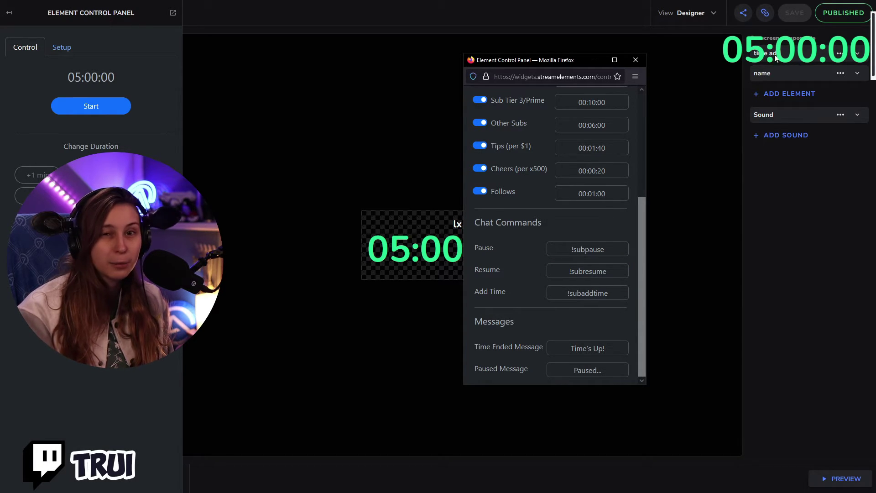
pyautogui.click(586, 293)
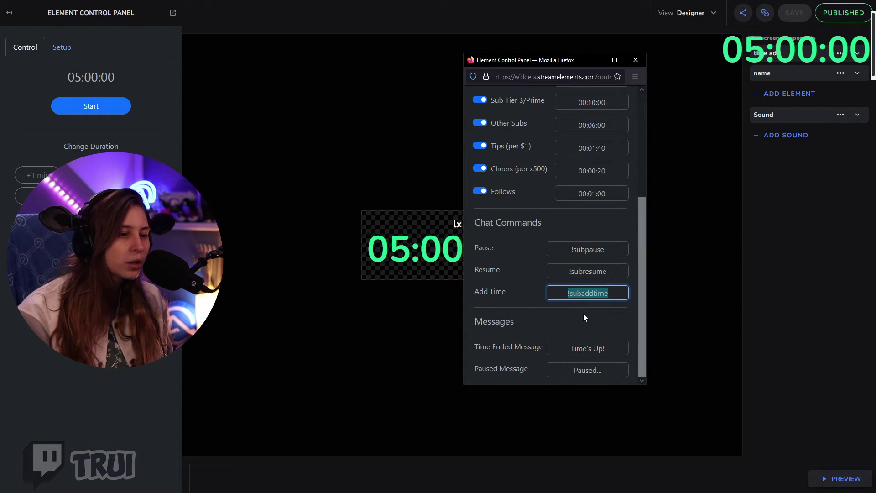
pyautogui.click(564, 281)
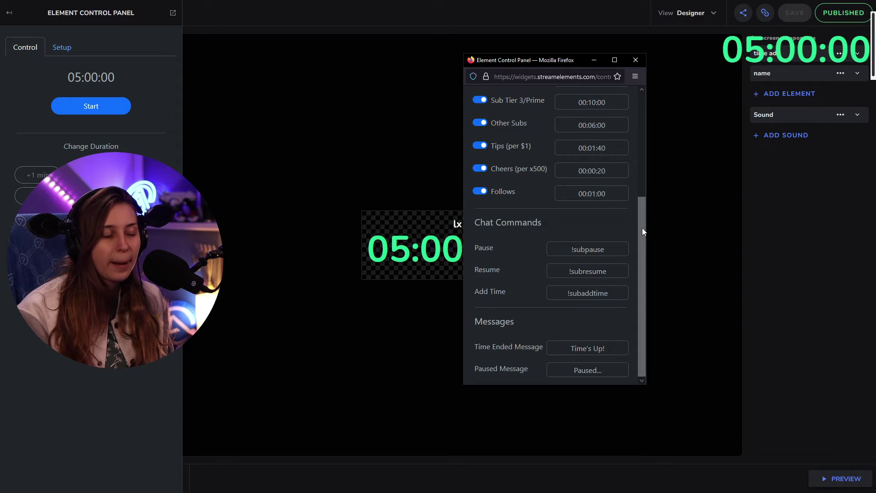
pyautogui.moveTo(642, 231)
pyautogui.mouseDown()
pyautogui.moveTo(663, 113)
pyautogui.moveTo(657, 240)
pyautogui.mouseUp()
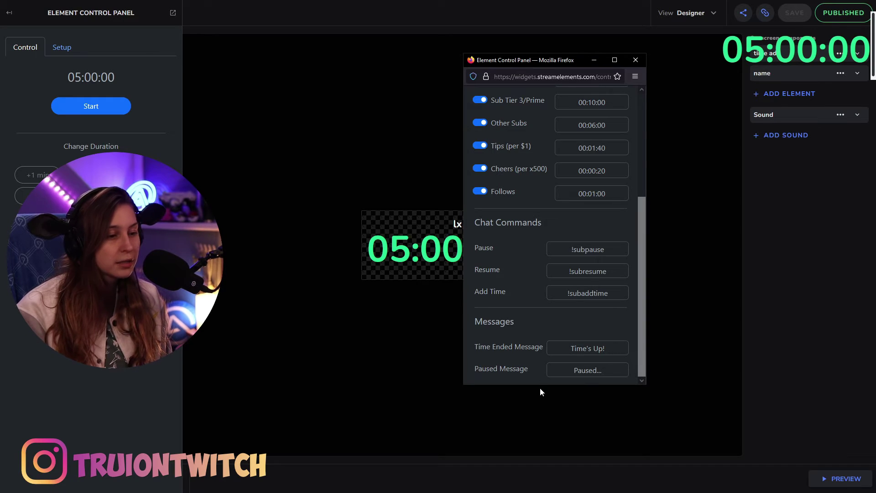
# - Set the Time Ended Message to "Time's Up! Thank you!" and review the Paused Message
pyautogui.moveTo(575, 348); pyautogui.dragTo(625, 346)
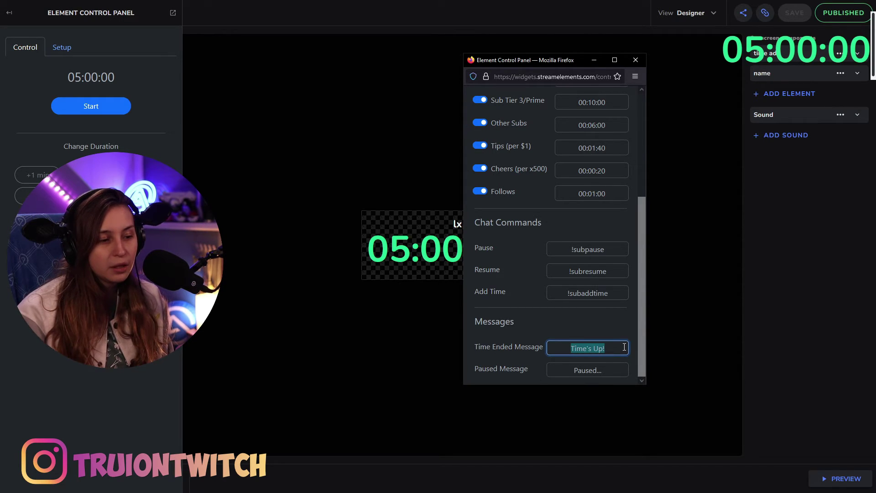
pyautogui.click(624, 347)
pyautogui.write('Thank ')
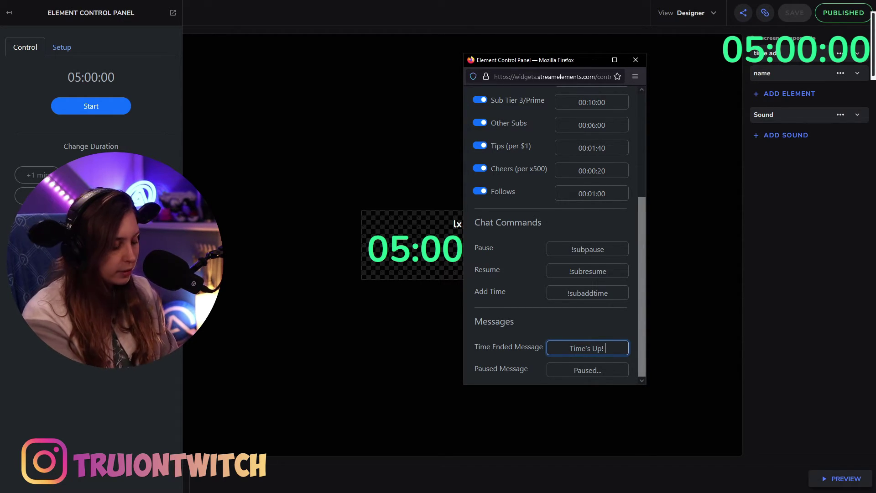
pyautogui.write('you!')
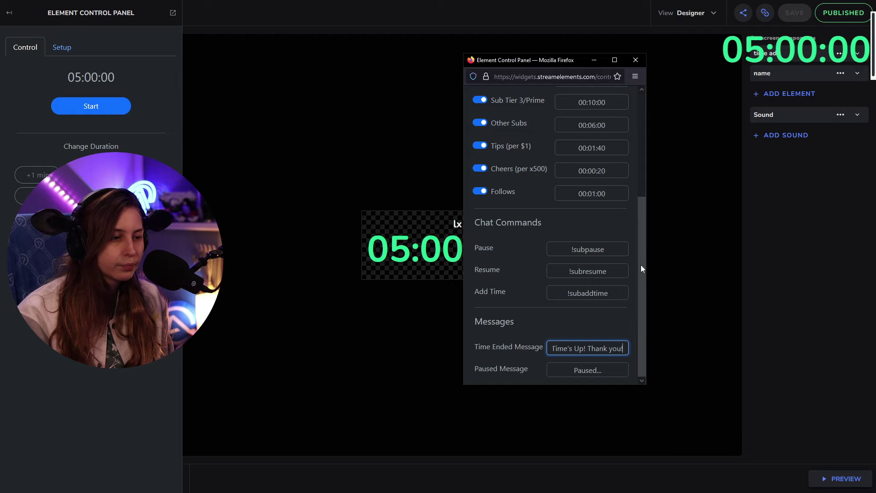
pyautogui.click(633, 248)
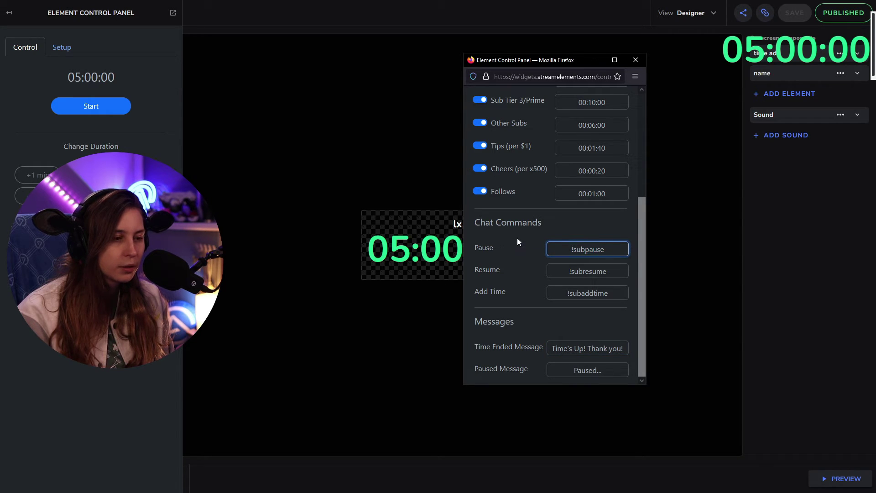
pyautogui.click(620, 247)
pyautogui.scroll(4, 501, 142)
pyautogui.scroll(-4, 538, 206)
pyautogui.click(563, 372)
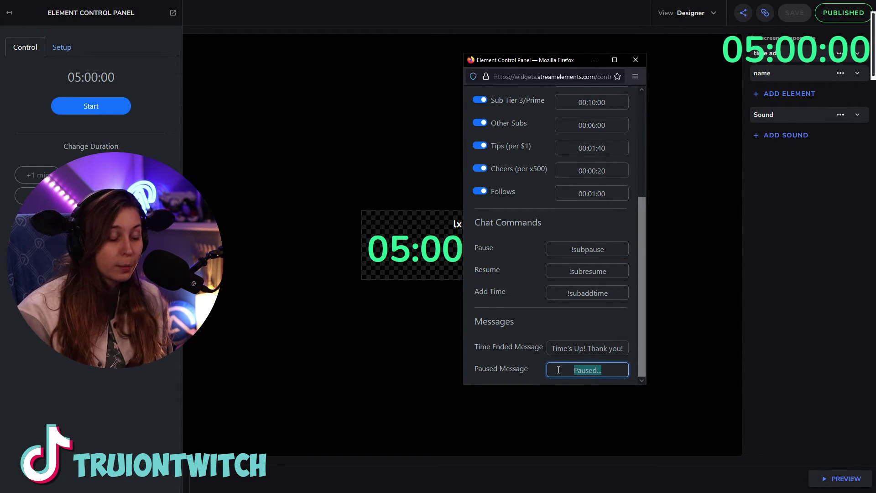
# - Try the timer's manual duration controls by adding and subtracting 10 minutes and 1 hour
pyautogui.moveTo(637, 266); pyautogui.dragTo(631, 130)
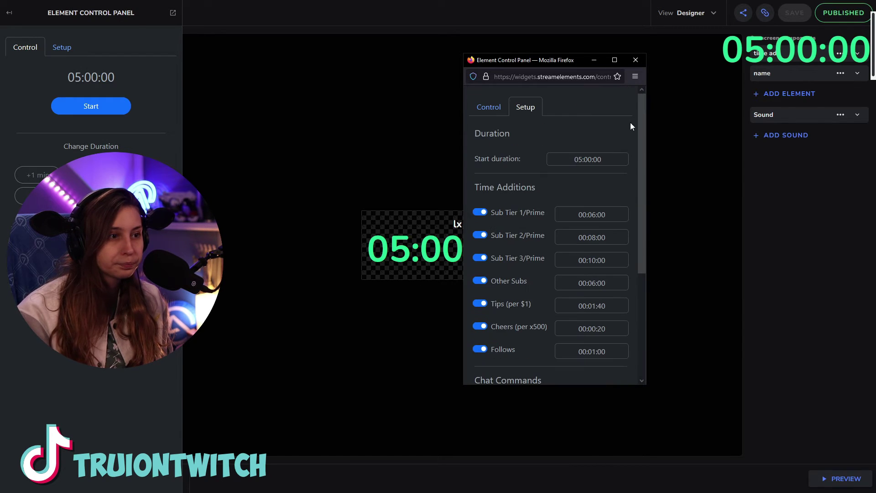
pyautogui.click(478, 114)
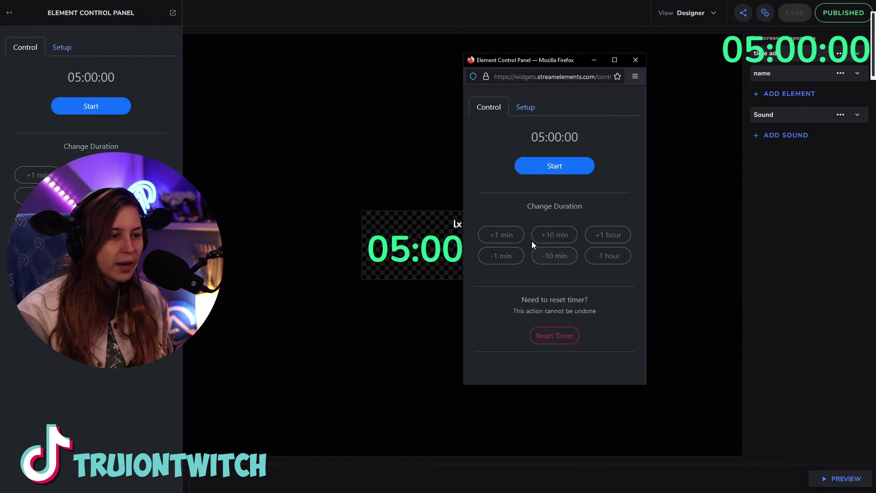
pyautogui.click(559, 236)
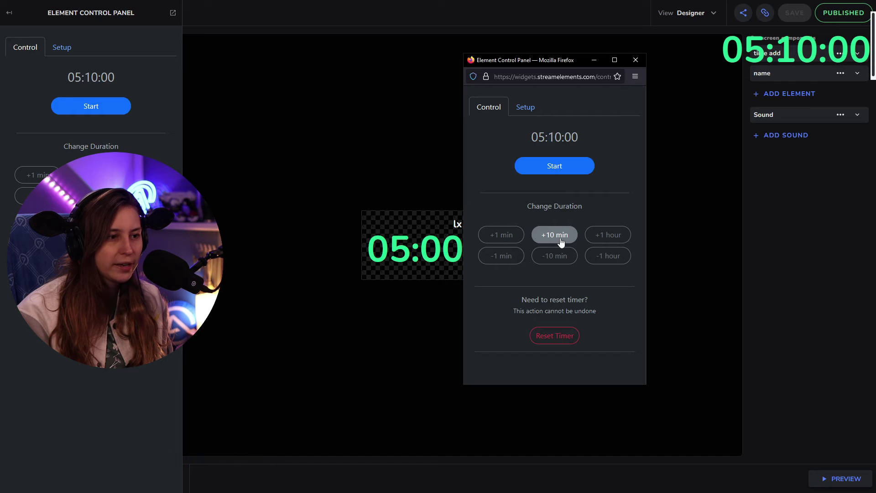
pyautogui.click(603, 256)
pyautogui.click(605, 237)
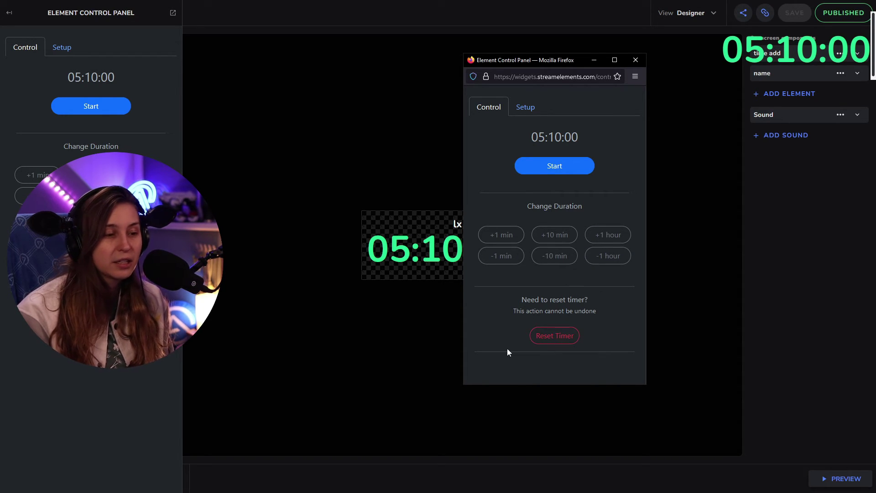
pyautogui.click(556, 257)
pyautogui.click(607, 237)
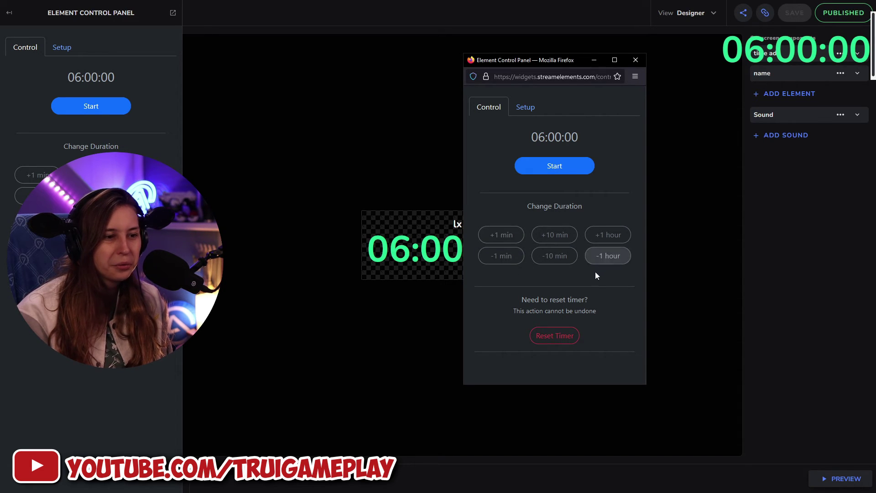
pyautogui.click(587, 267)
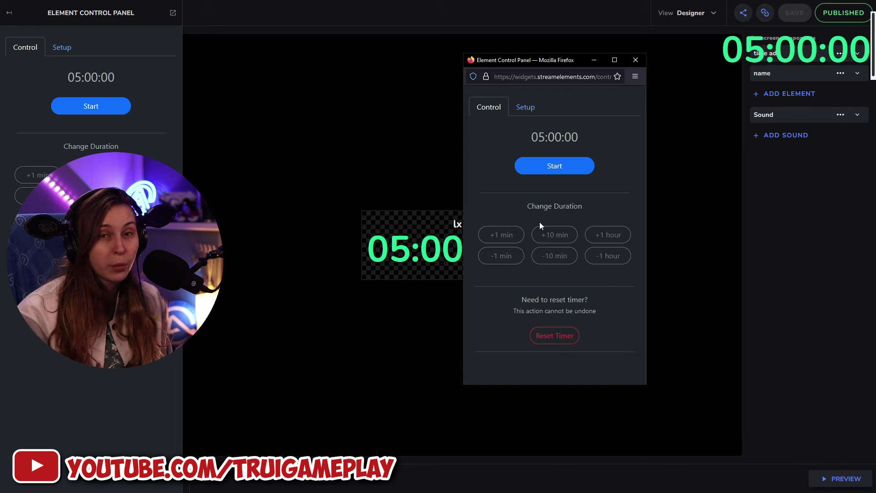